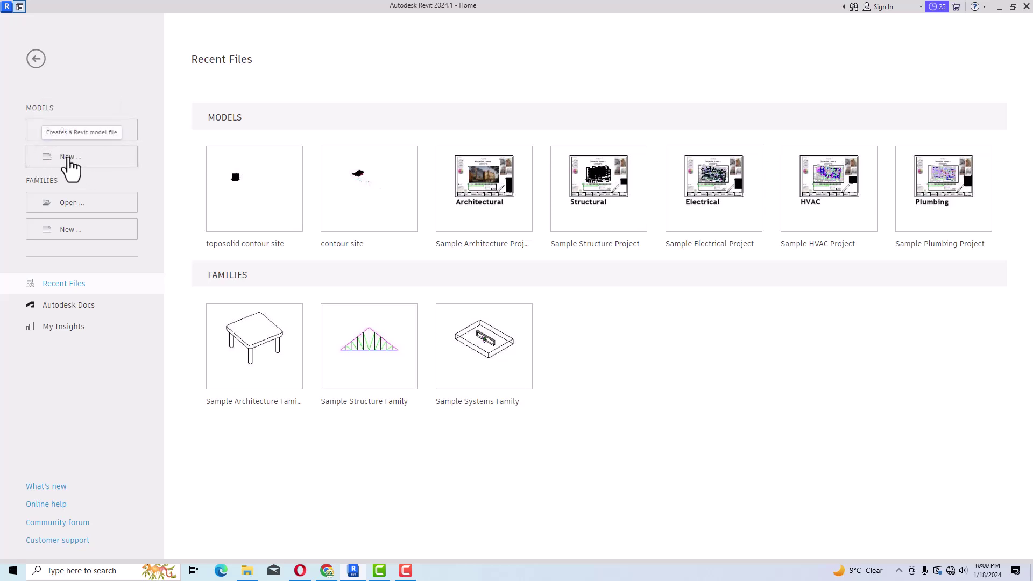
- Browse the English-Imperial library and its US folder for existing family files, opening none of them
left_click(64, 214)
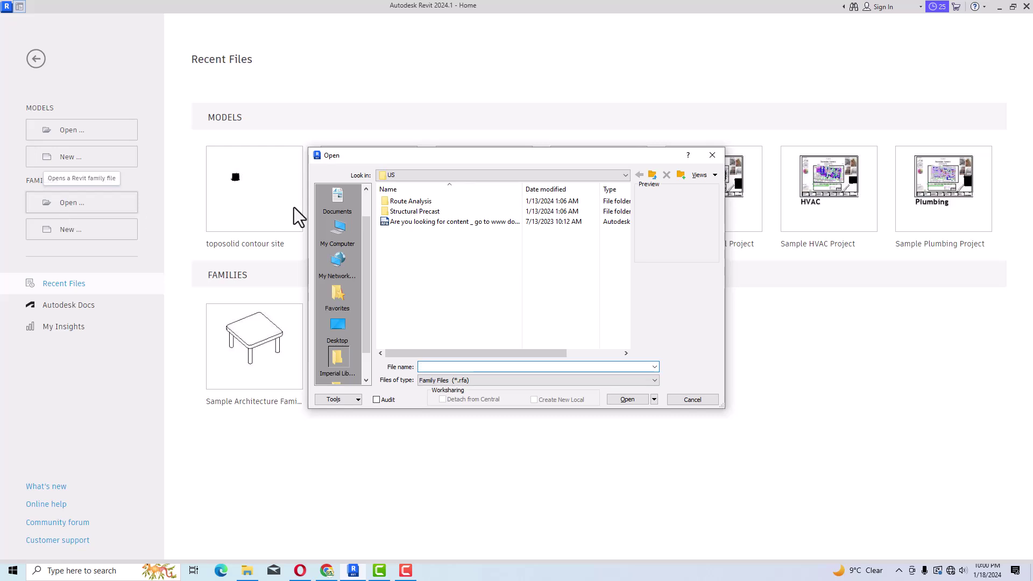
left_click(409, 179)
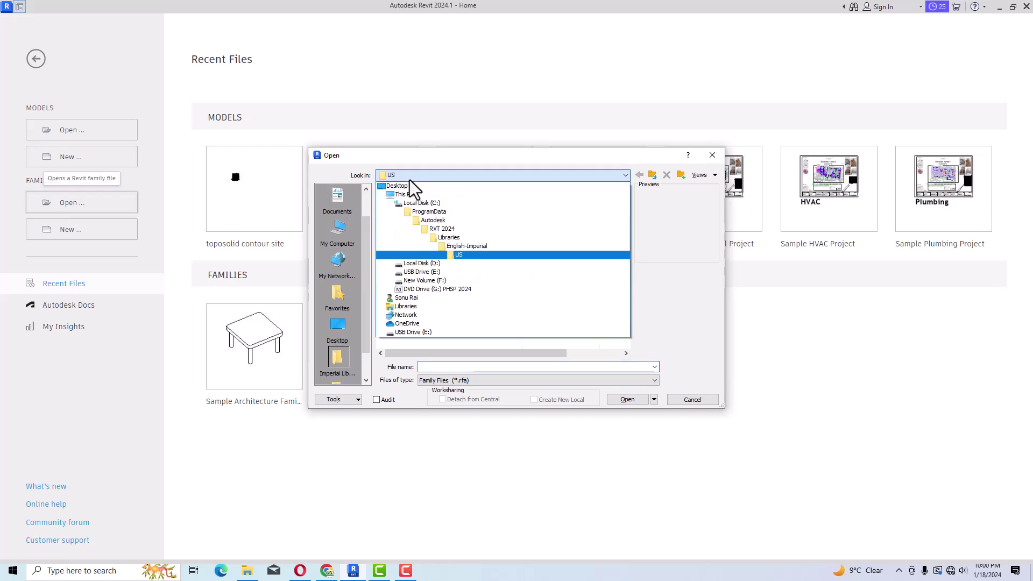
left_click(463, 248)
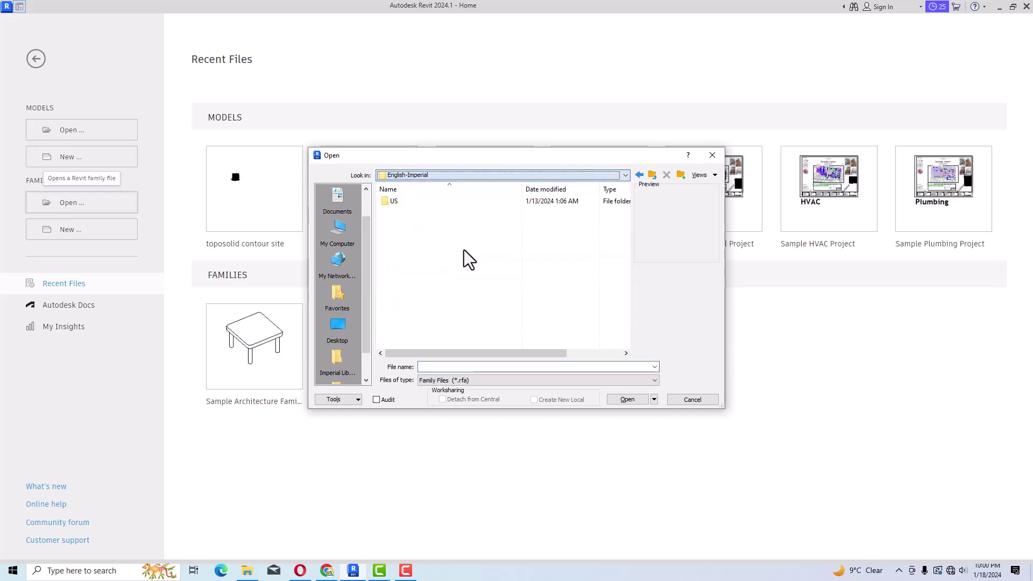
double_click(385, 203)
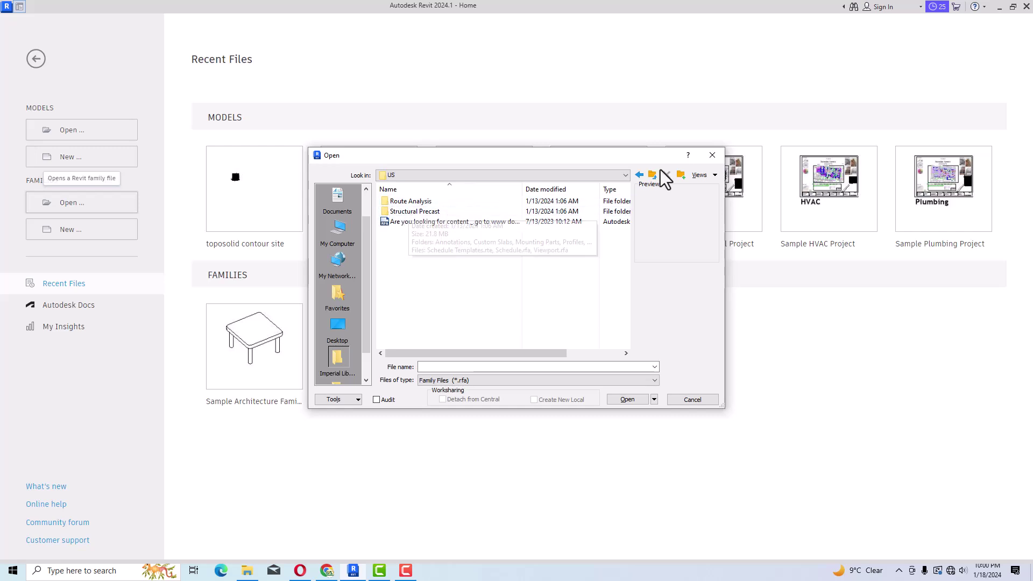
left_click(712, 156)
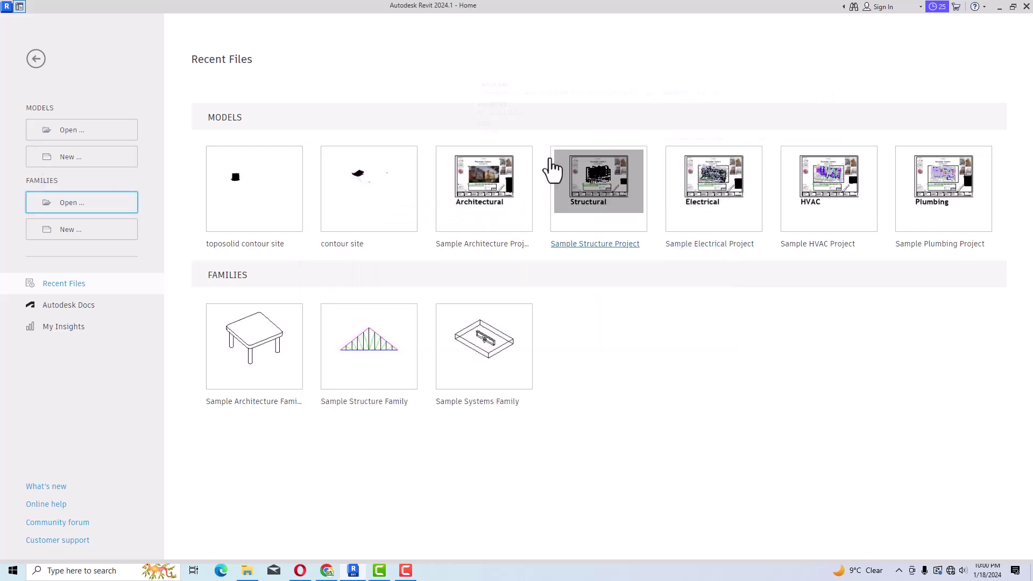
- Preview the new-family templates Baluster, Curtain Panel Pattern Based and Curtain Wall Panel, and look through the remaining templates without creating a family
left_click(75, 230)
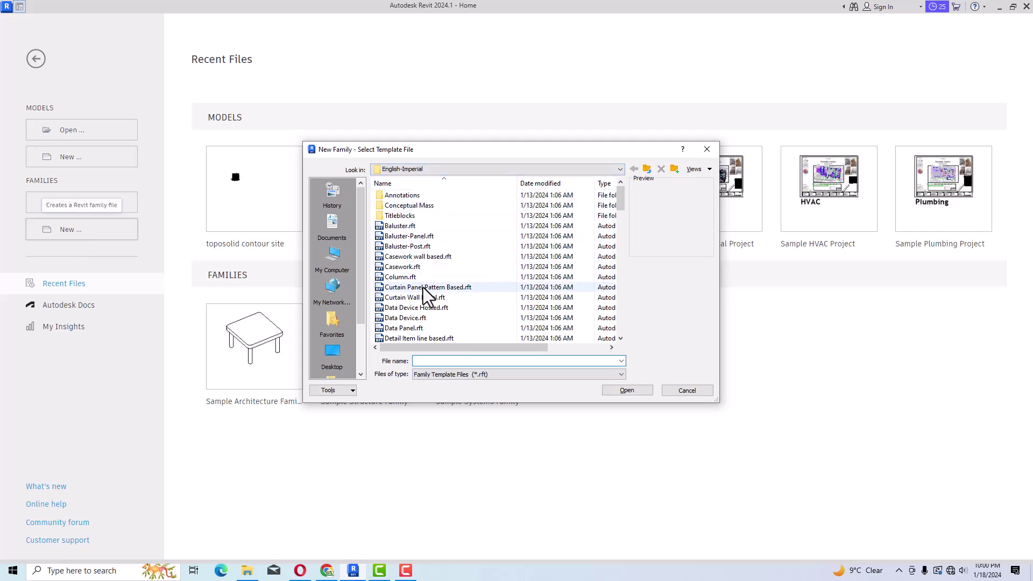
left_click(395, 226)
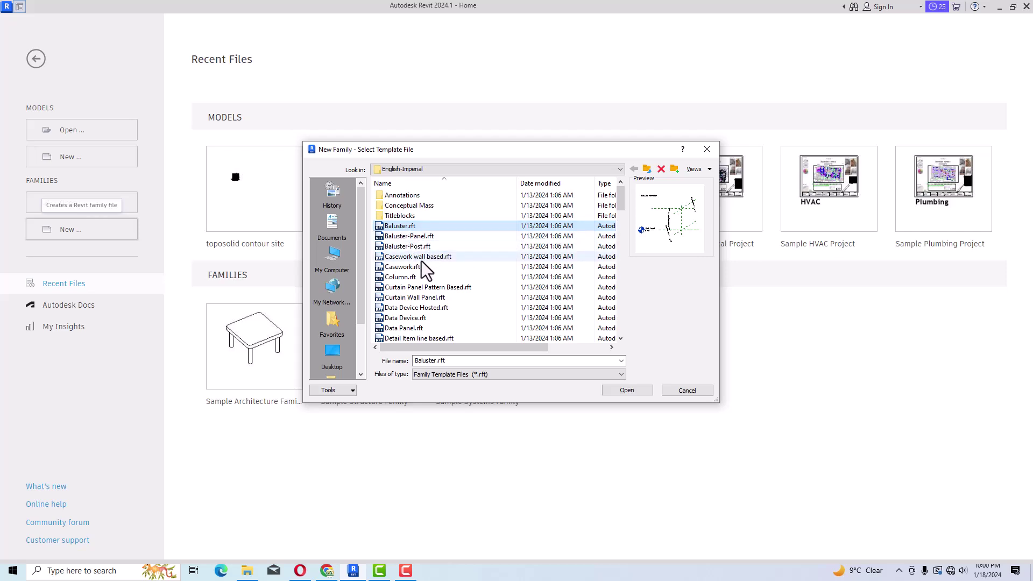
left_click(405, 289)
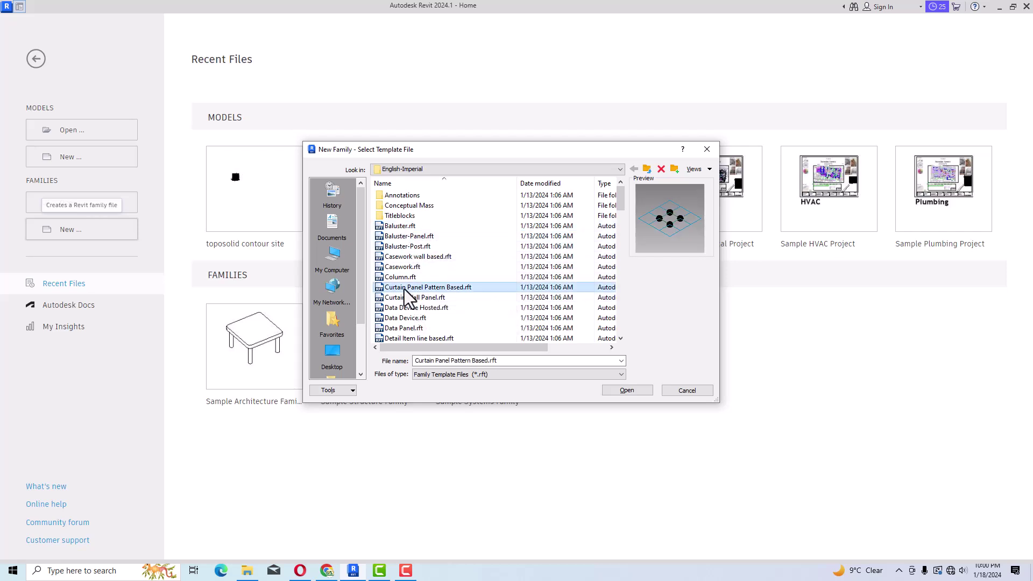
left_click(409, 299)
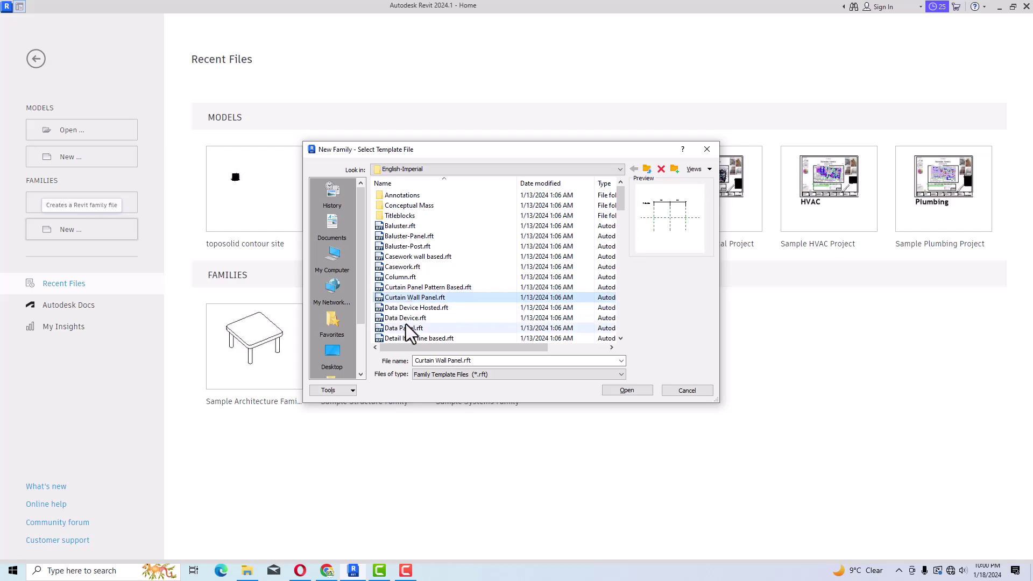
scroll(406, 323, "down", 2)
scroll(406, 311, "down", 4)
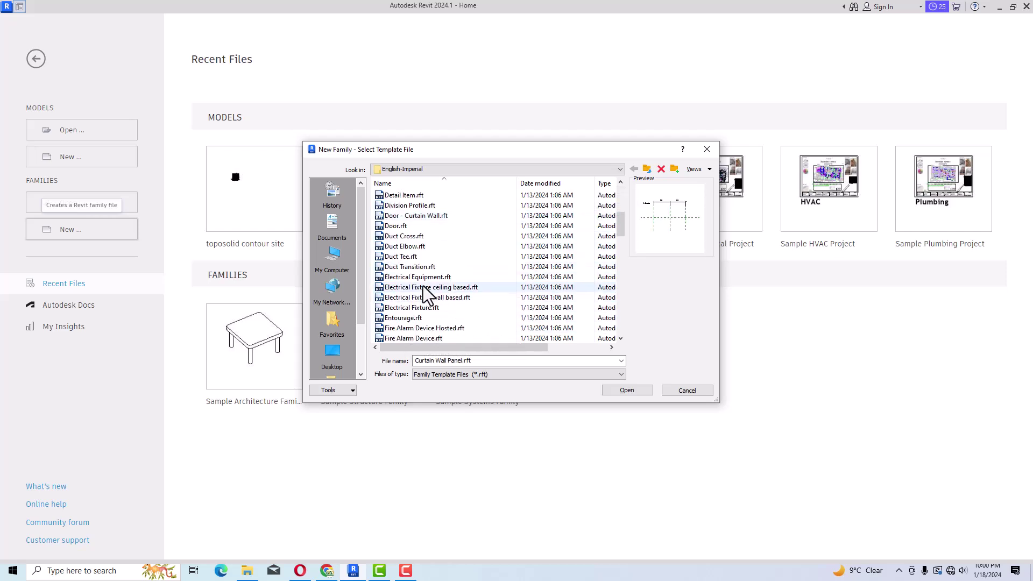
scroll(409, 317, "down", 5)
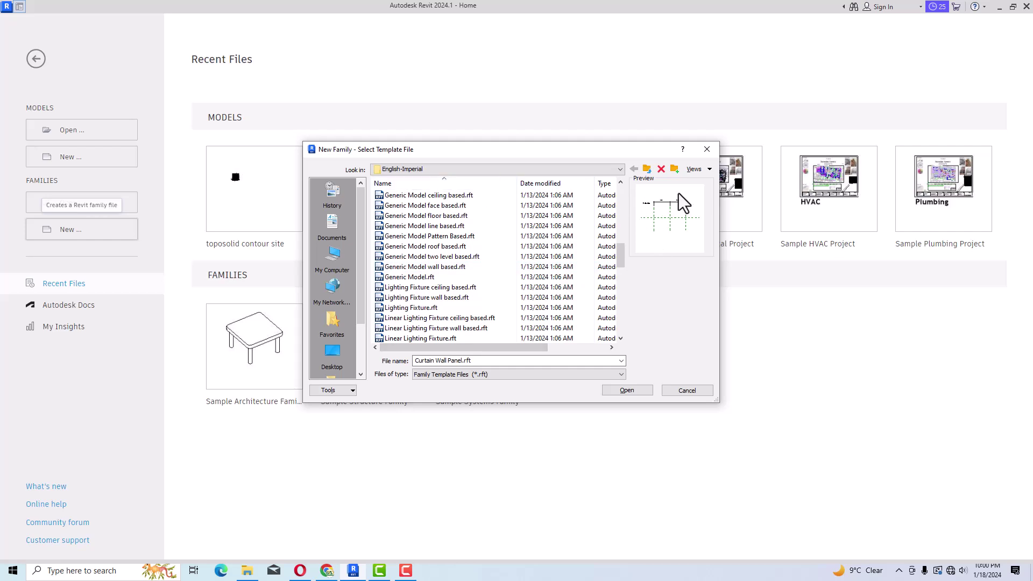
left_click(707, 150)
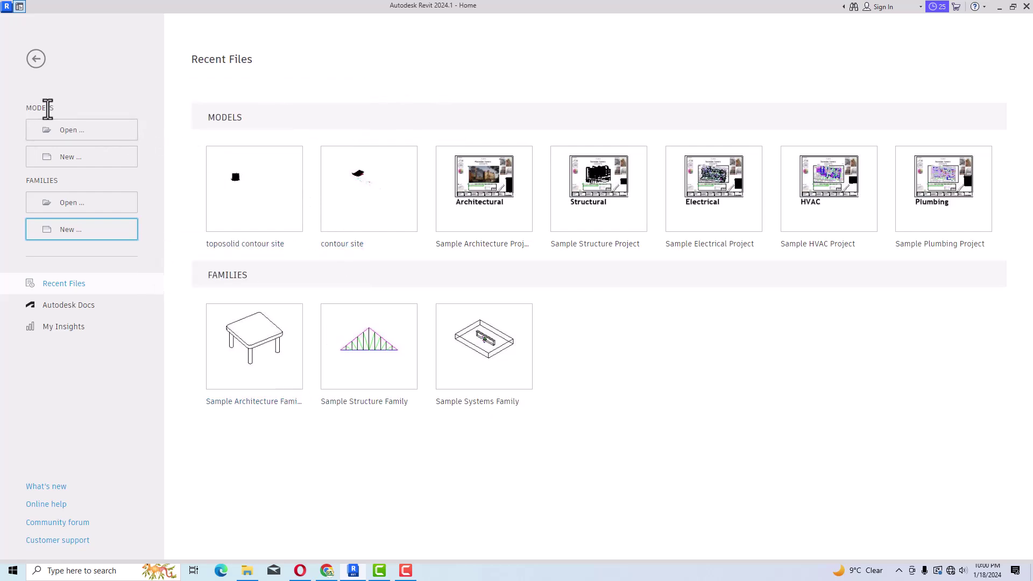
- Review the template files offered for a new project and dismiss the project setup
left_click(71, 164)
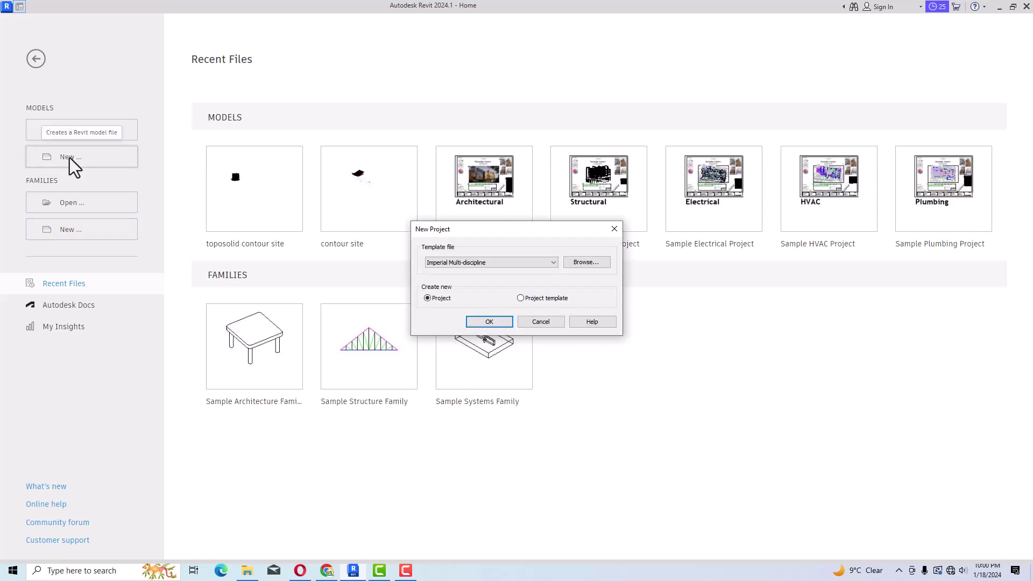
left_click(477, 263)
left_click(545, 263)
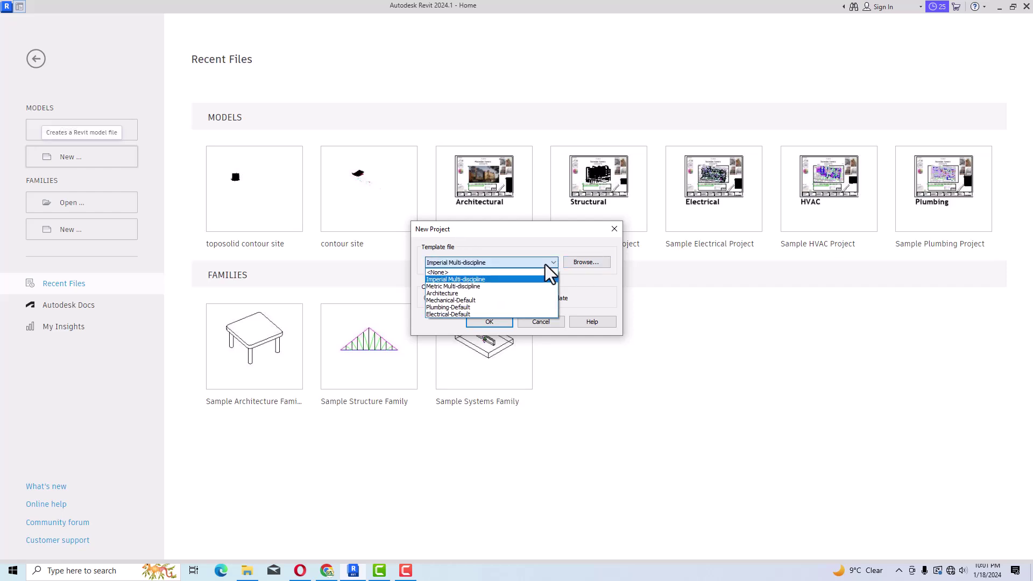
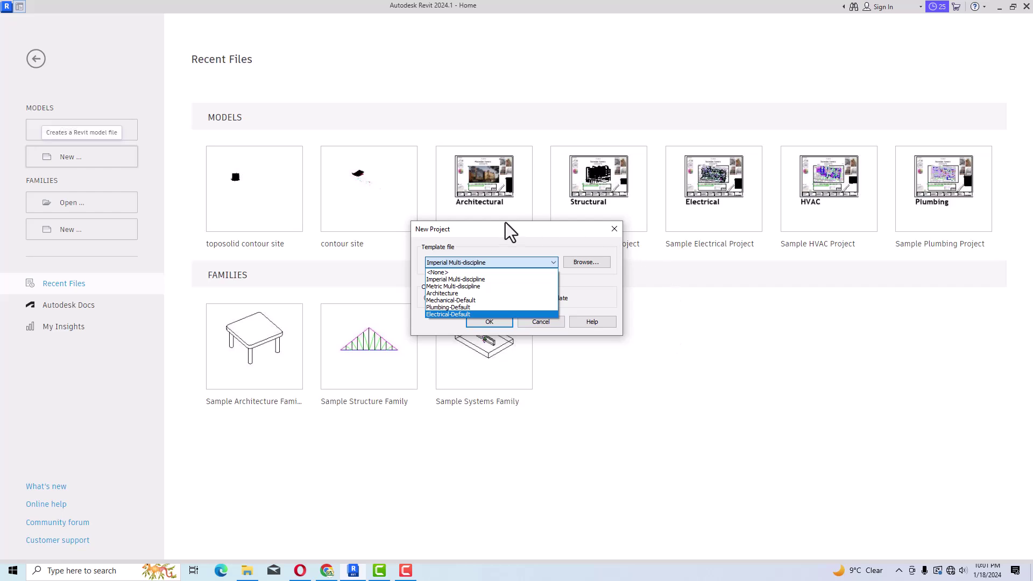
left_click(615, 229)
left_click(614, 229)
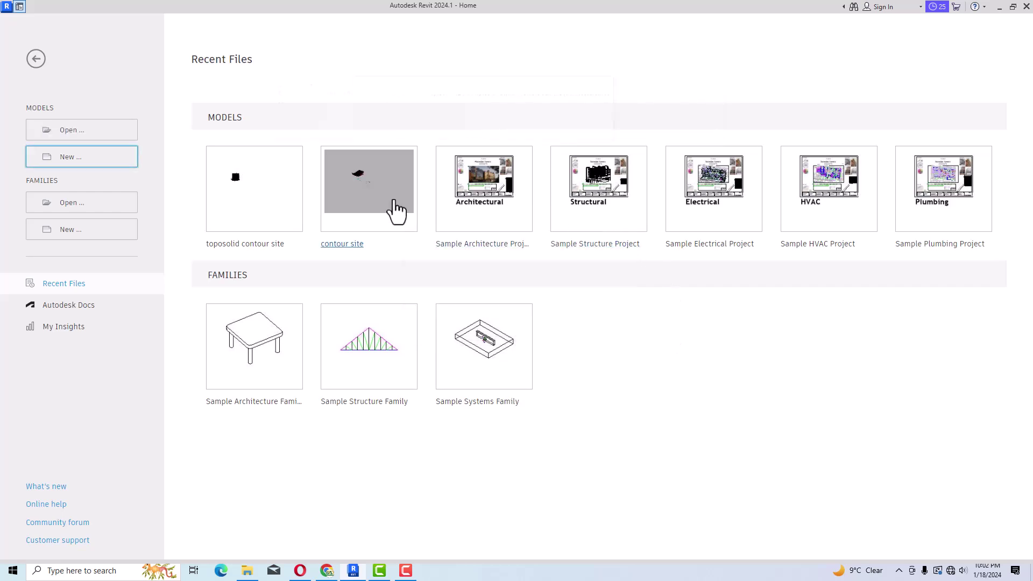
- Start setting up a new project, switch to Chrome and read what Revit project templates are and why they are important
left_click(84, 162)
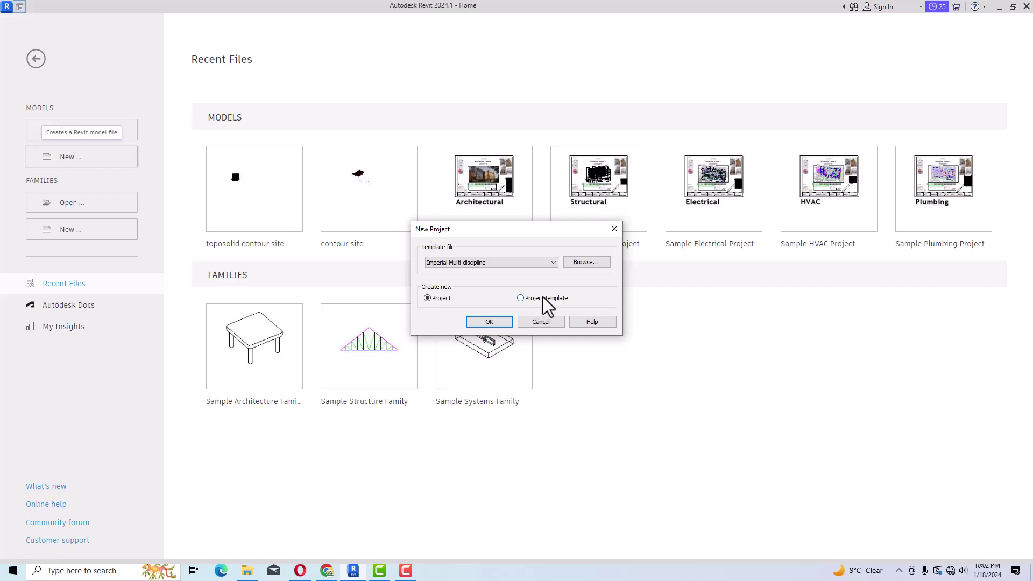
left_click(330, 570)
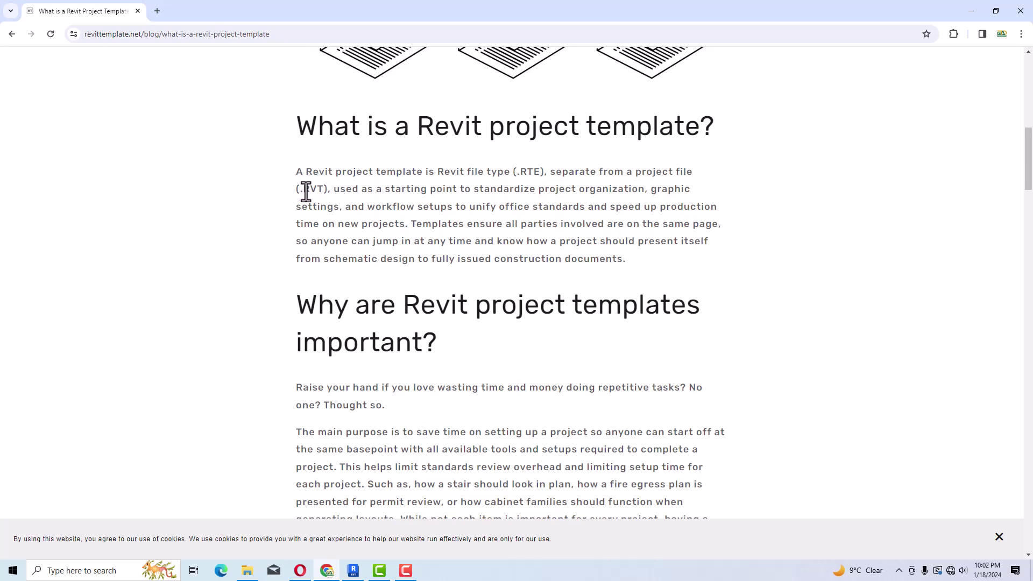
scroll(356, 227, "down", 1)
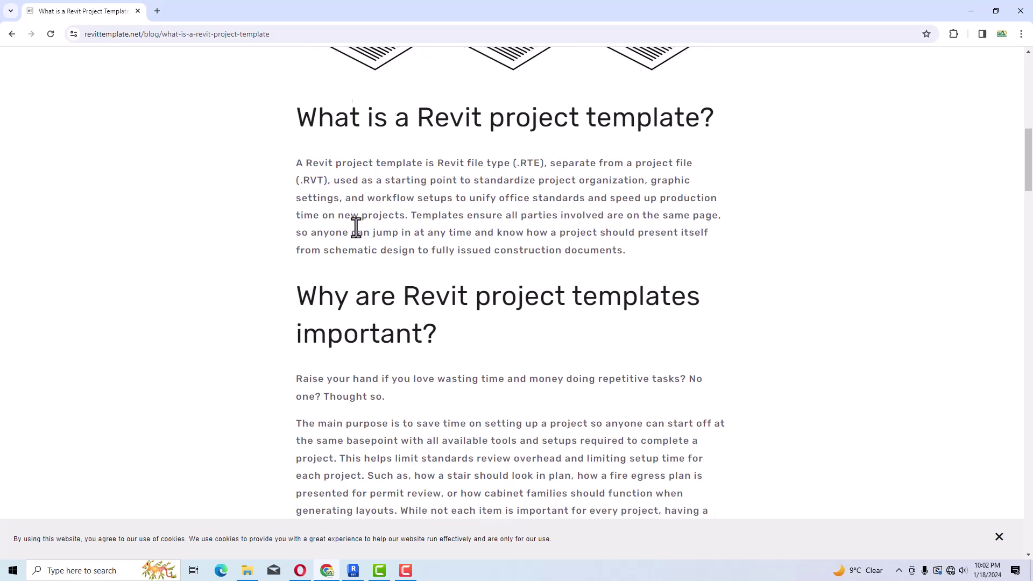
scroll(357, 228, "down", 2)
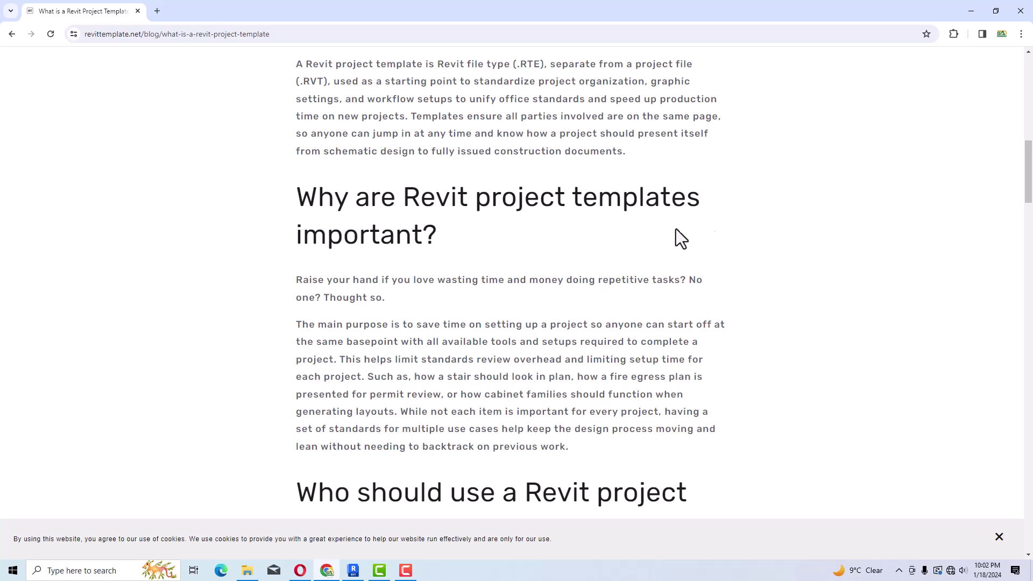
scroll(356, 331, "down", 1)
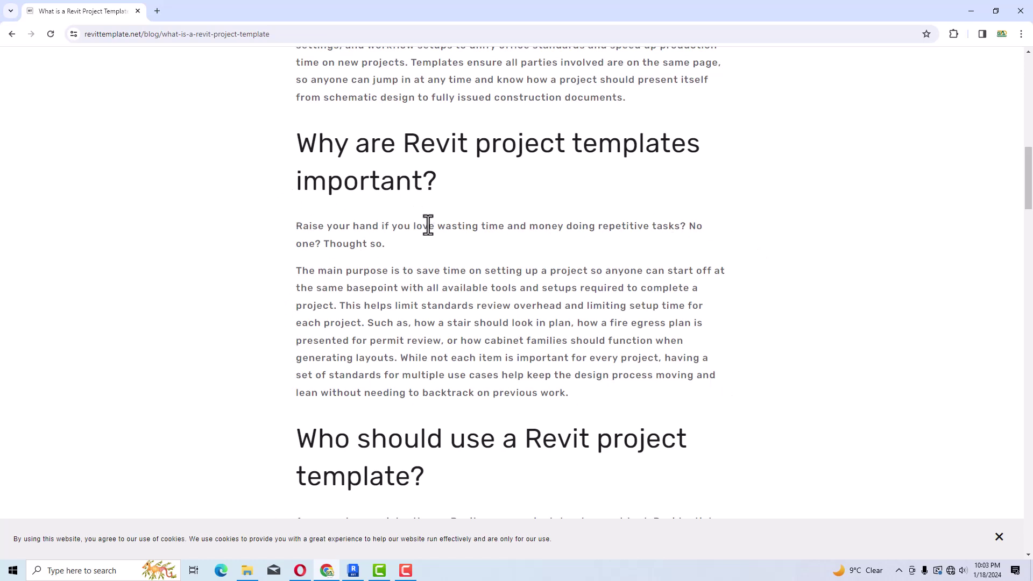
scroll(428, 224, "up", 4)
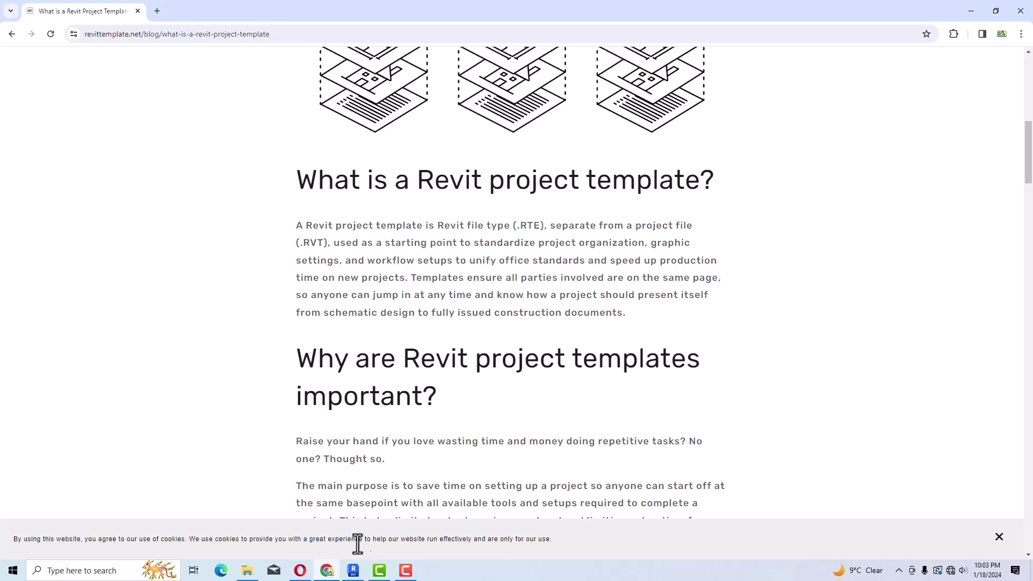
- Switch back to Revit and create a new project from the Imperial Multi-discipline template
mouse_move(355, 571)
left_click(403, 546)
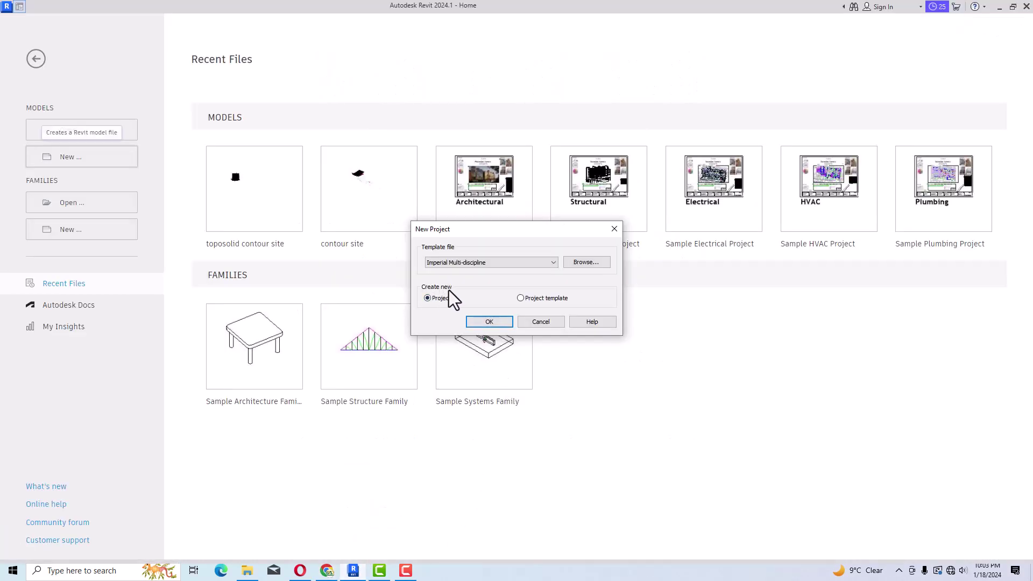
left_click(490, 322)
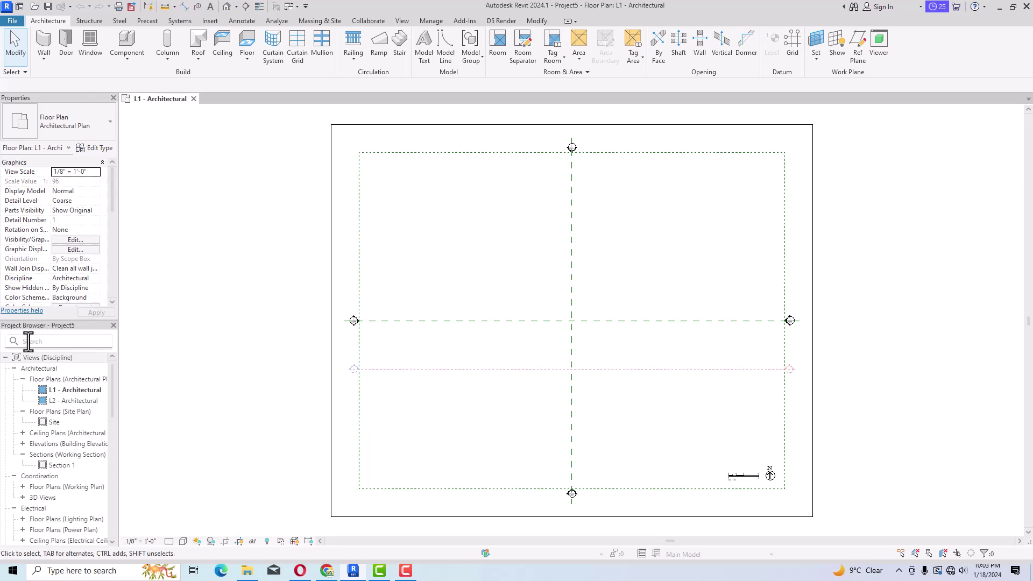
- Look through the Project Browser from the discipline views down to the sheets, families, groups and Revit links
left_click(112, 373)
left_click_drag(111, 374, 111, 500)
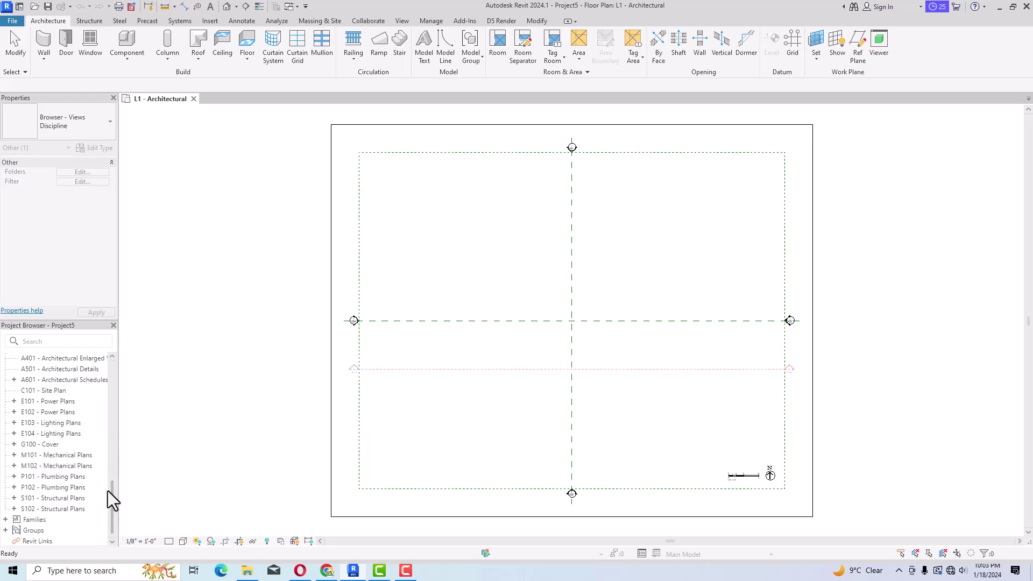
left_click(57, 519)
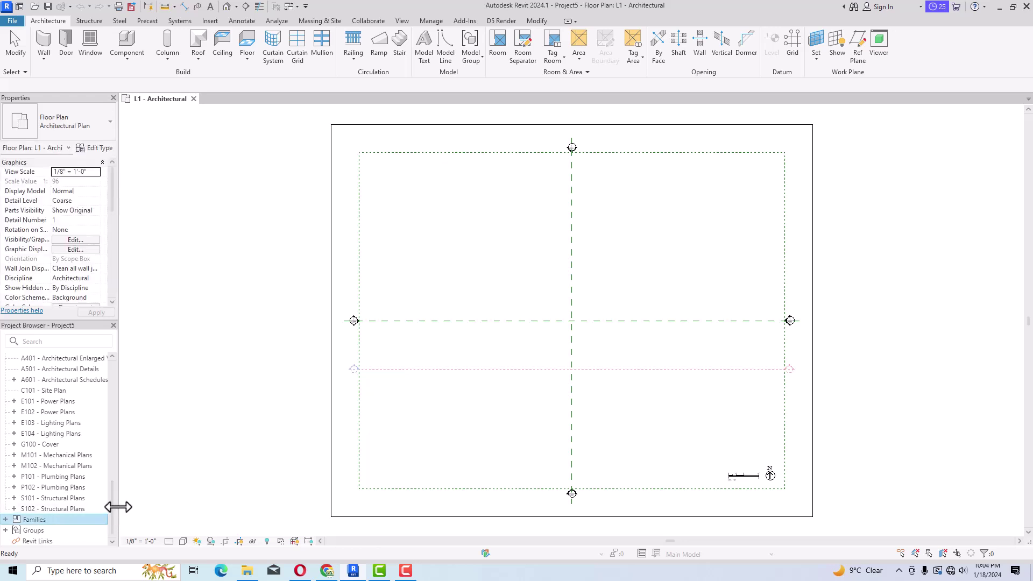
left_click_drag(113, 508, 112, 389)
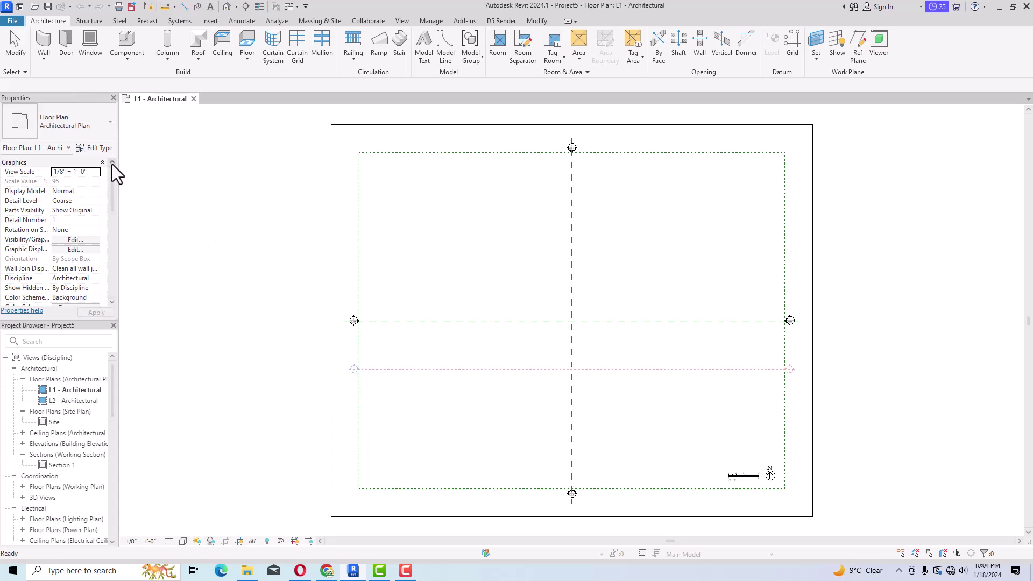
- Dock the Properties palette as a tab together with the Project Browser and close both palettes
left_click_drag(114, 175, 108, 154)
mouse_move(34, 100)
left_mouse_down()
mouse_move(176, 114)
mouse_move(960, 107)
mouse_move(250, 38)
mouse_move(95, 70)
mouse_move(47, 112)
mouse_move(46, 102)
left_mouse_up()
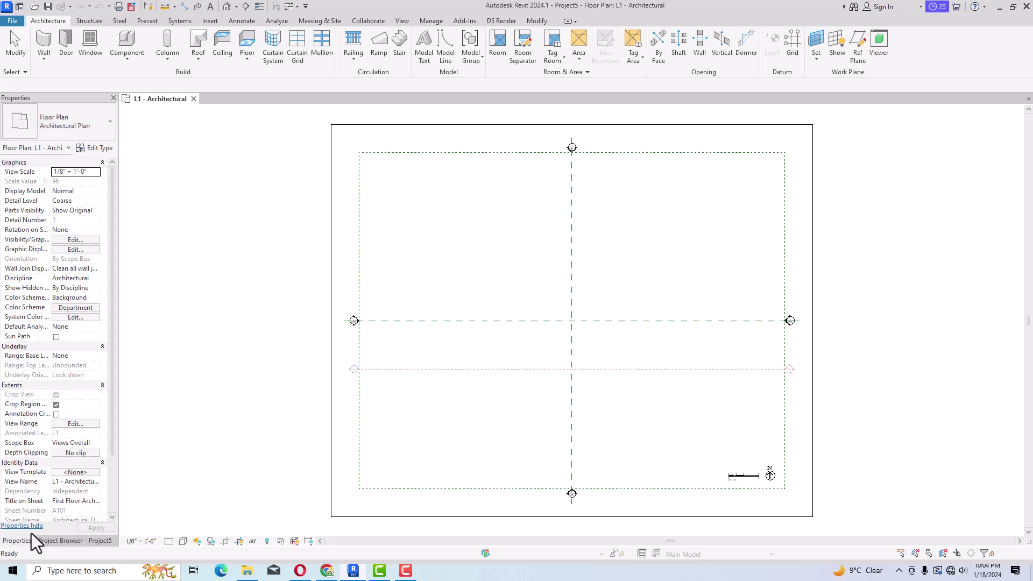
left_click(113, 98)
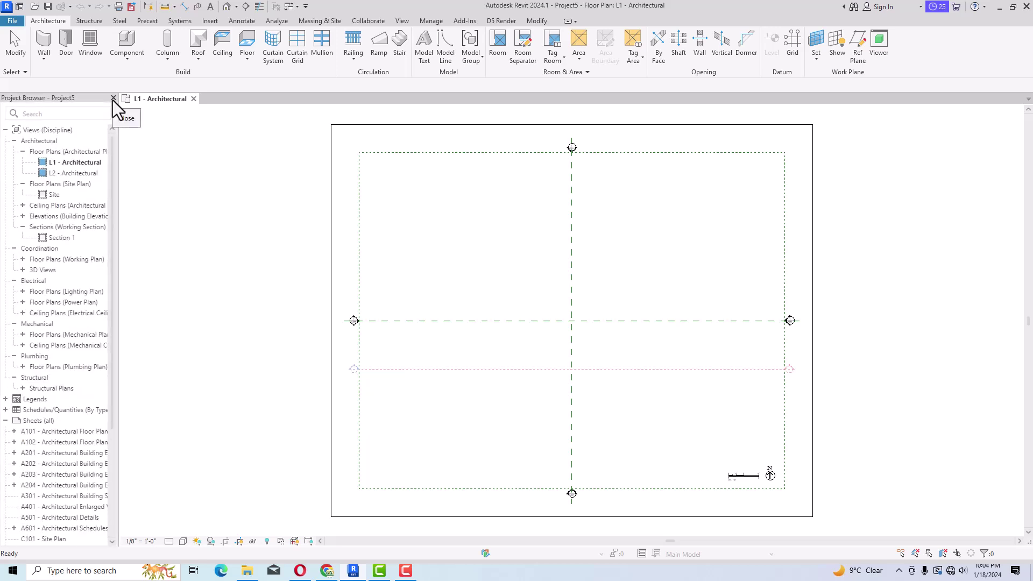
left_click(113, 98)
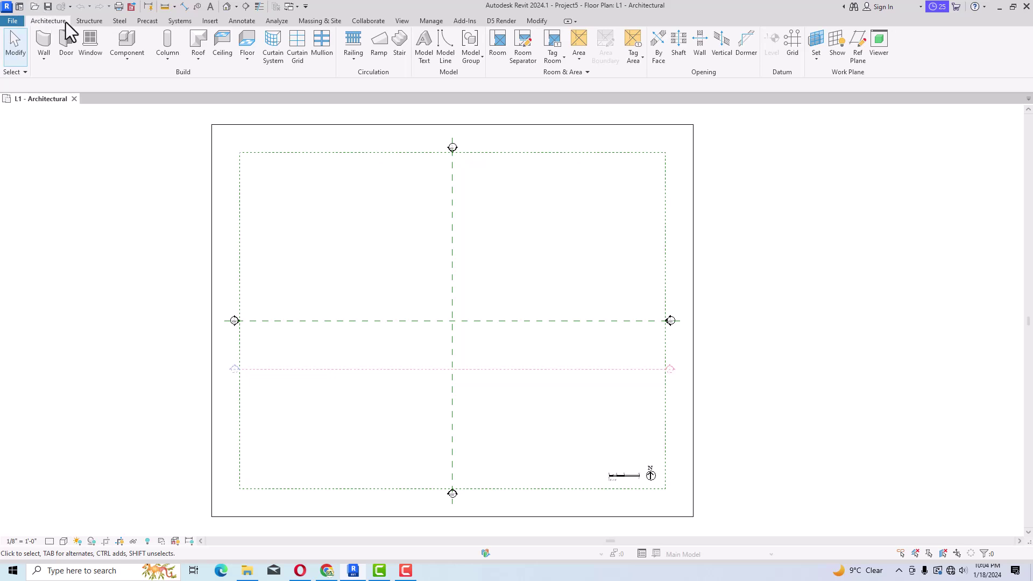
- Turn the display of the Project Browser and the Properties palette back on
left_click(402, 21)
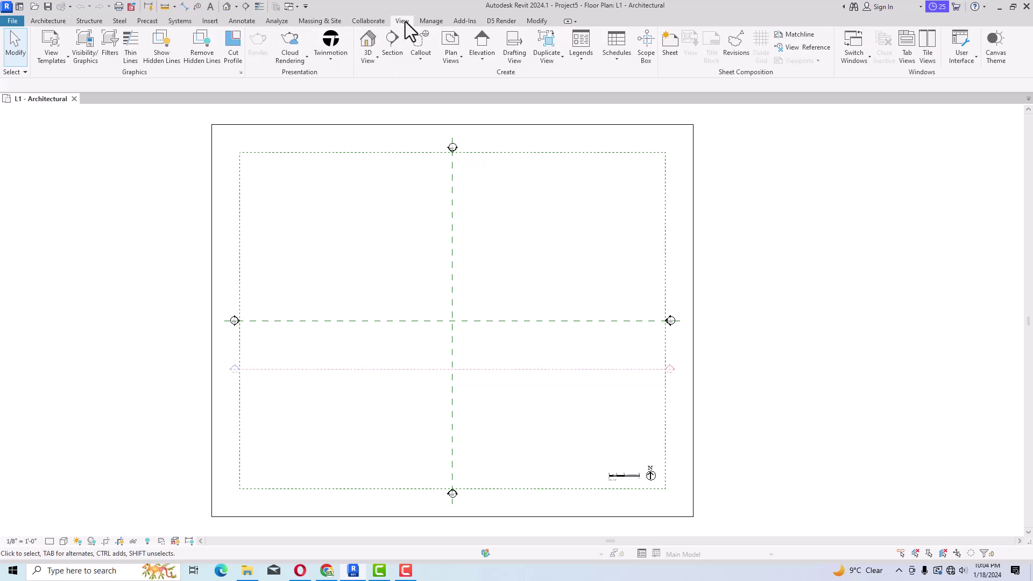
left_click(974, 62)
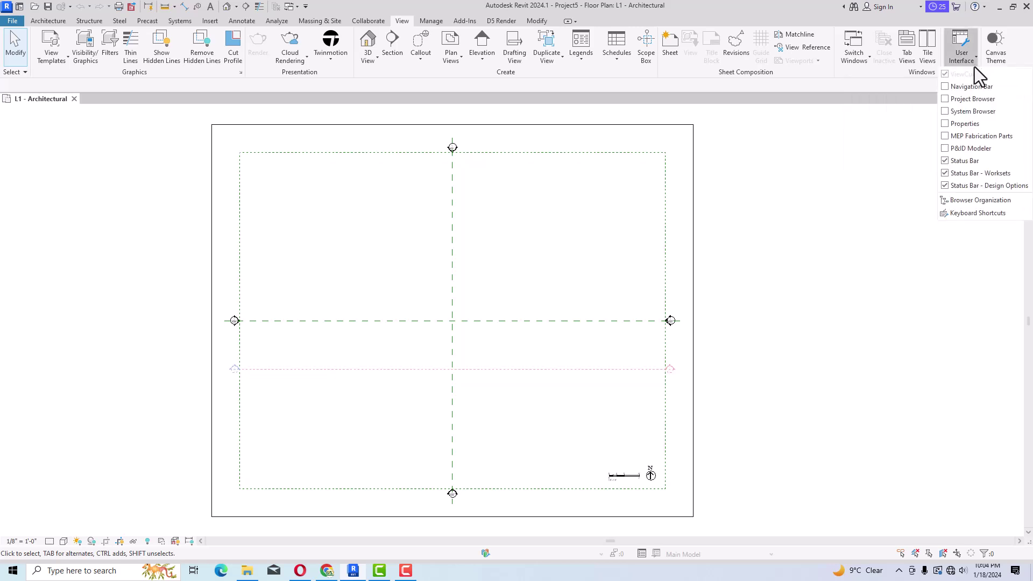
left_click(945, 99)
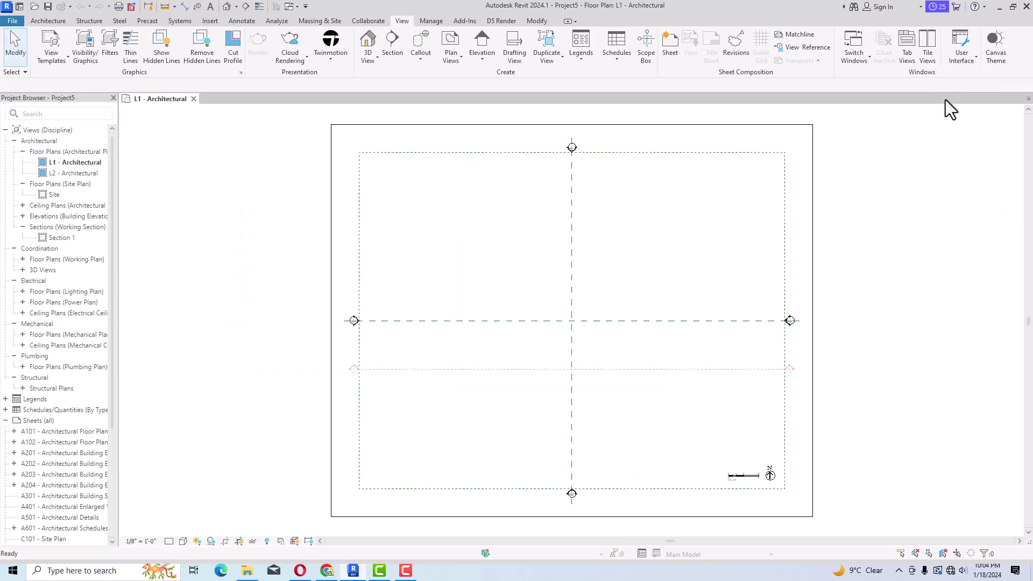
left_click(967, 60)
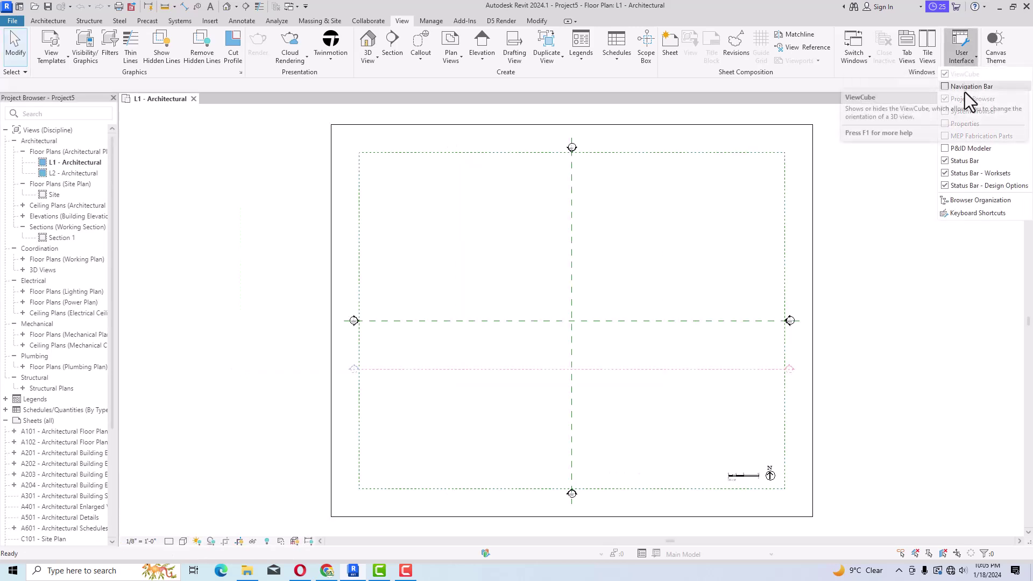
left_click(959, 124)
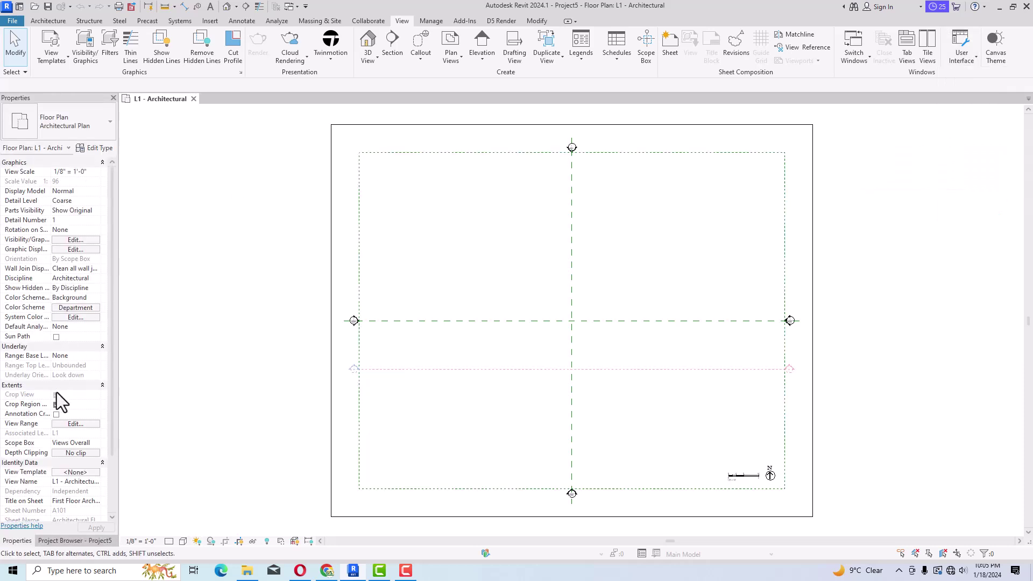
- Look through the L1 - Architectural floor plan's properties from the Graphics group down to Phasing
scroll(121, 334, "down", 2)
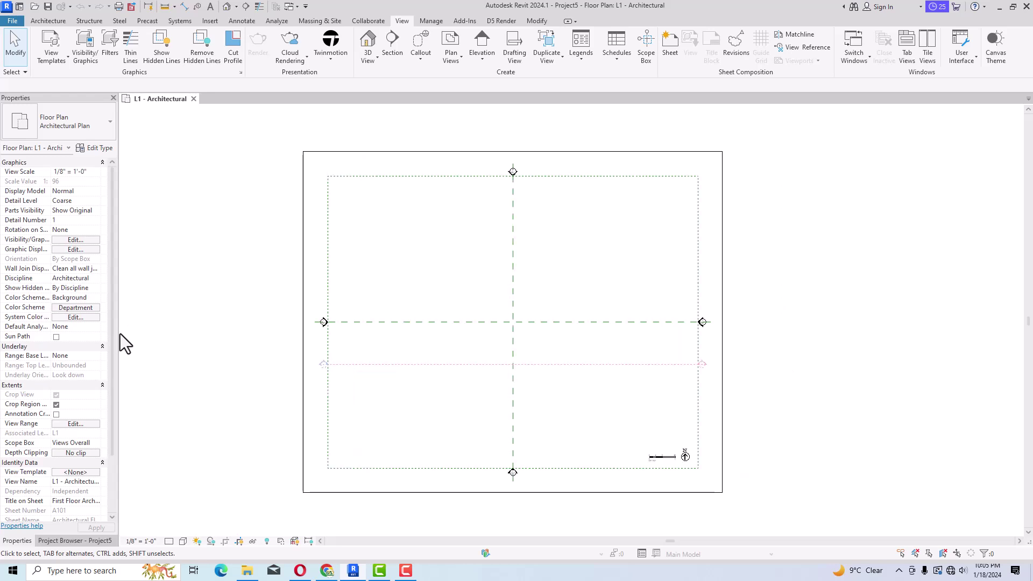
scroll(92, 320, "down", 1)
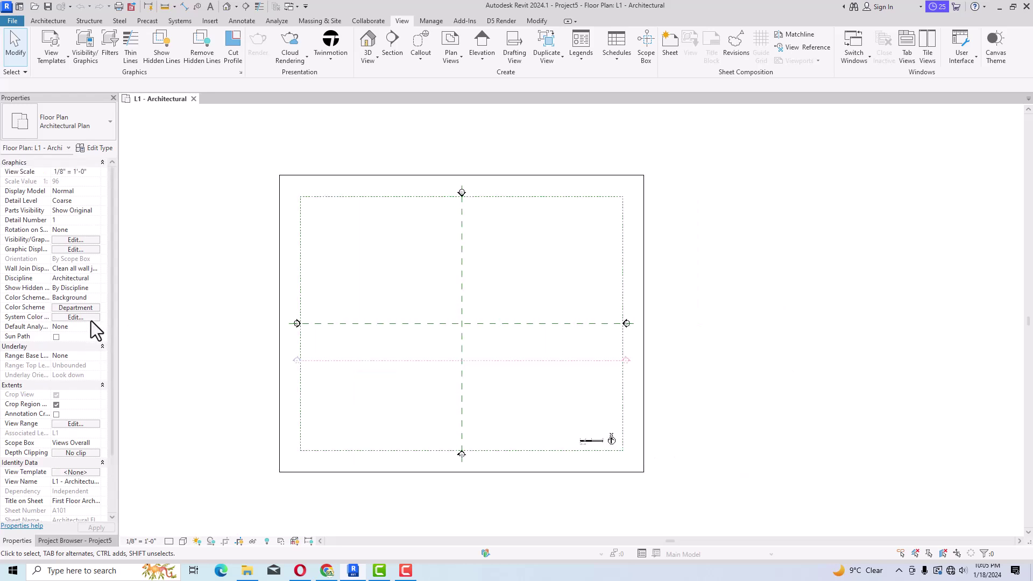
scroll(92, 315, "down", 1)
scroll(91, 312, "down", 2)
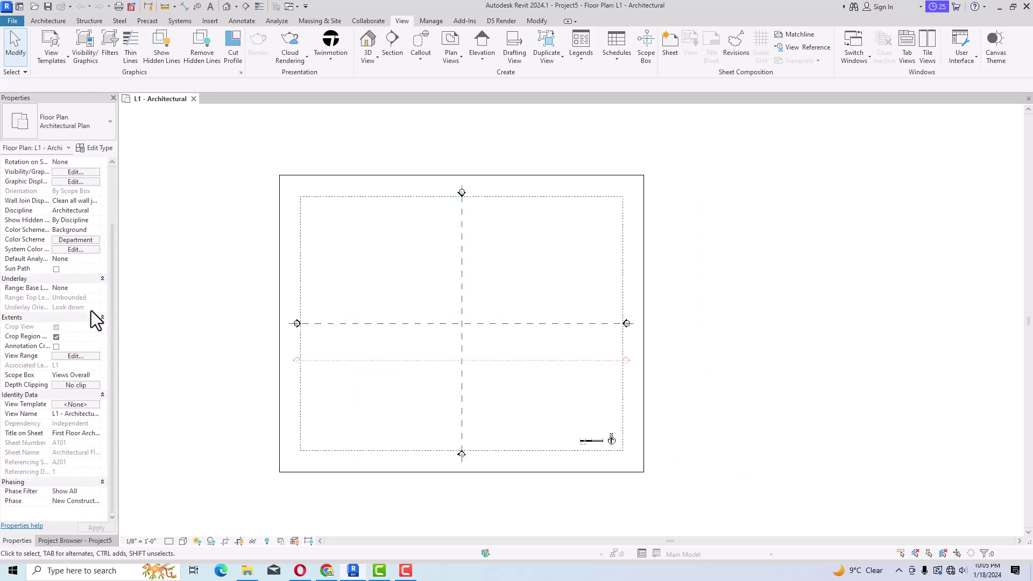
scroll(91, 311, "up", 3)
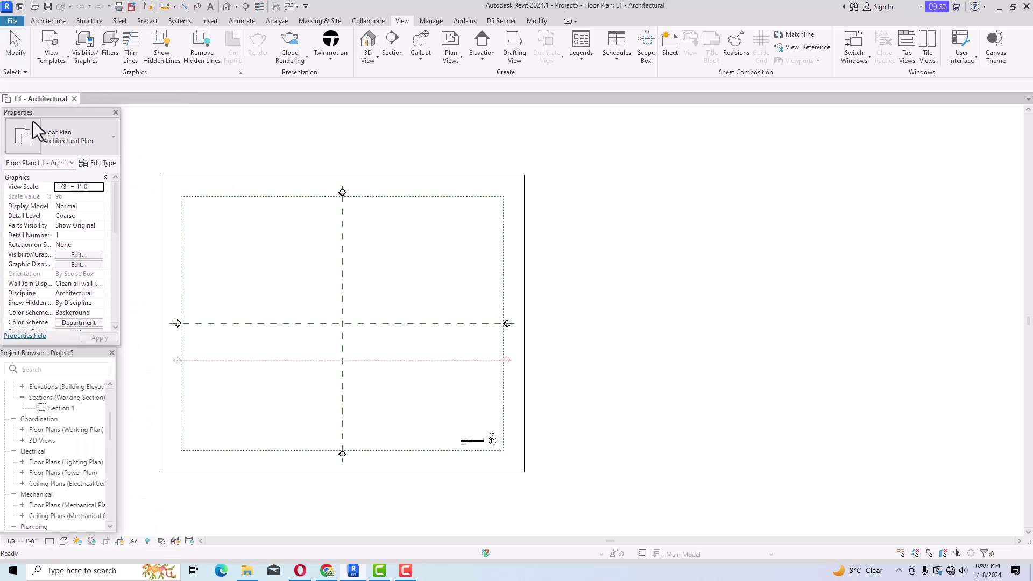
- Open the program options and review the General, Graphics, Hardware and File Locations settings
left_click(10, 20)
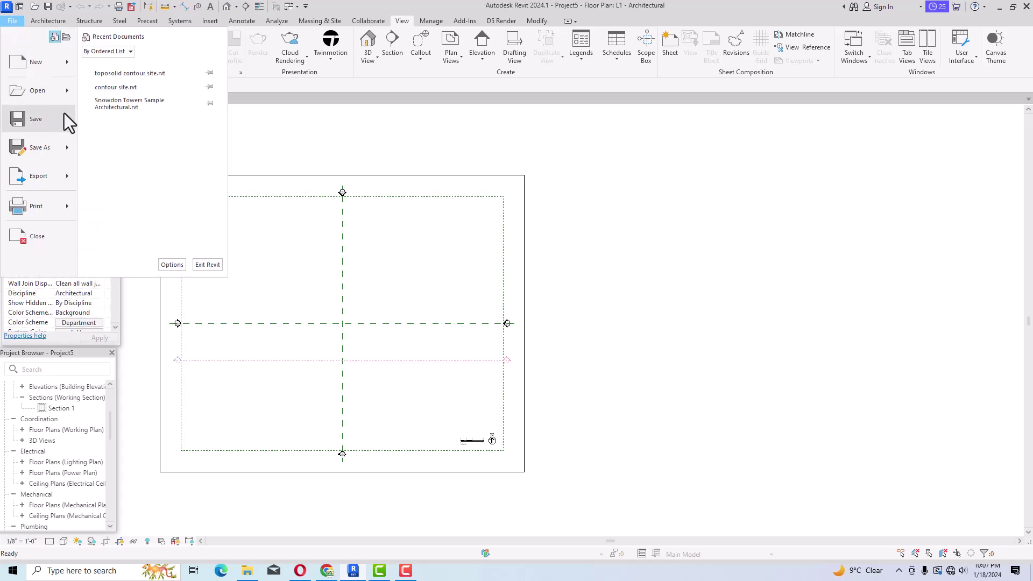
left_click(168, 265)
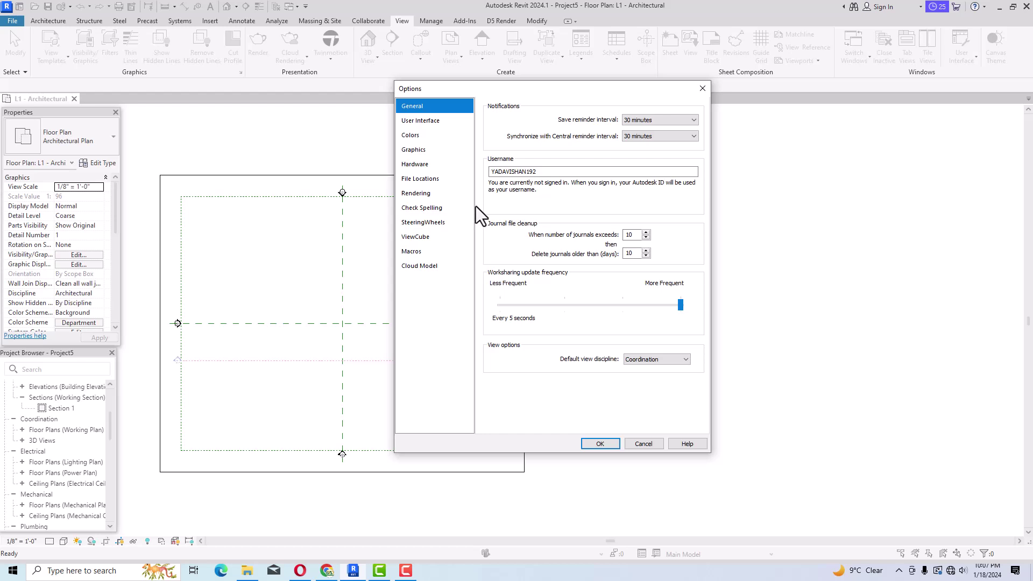
left_click(417, 154)
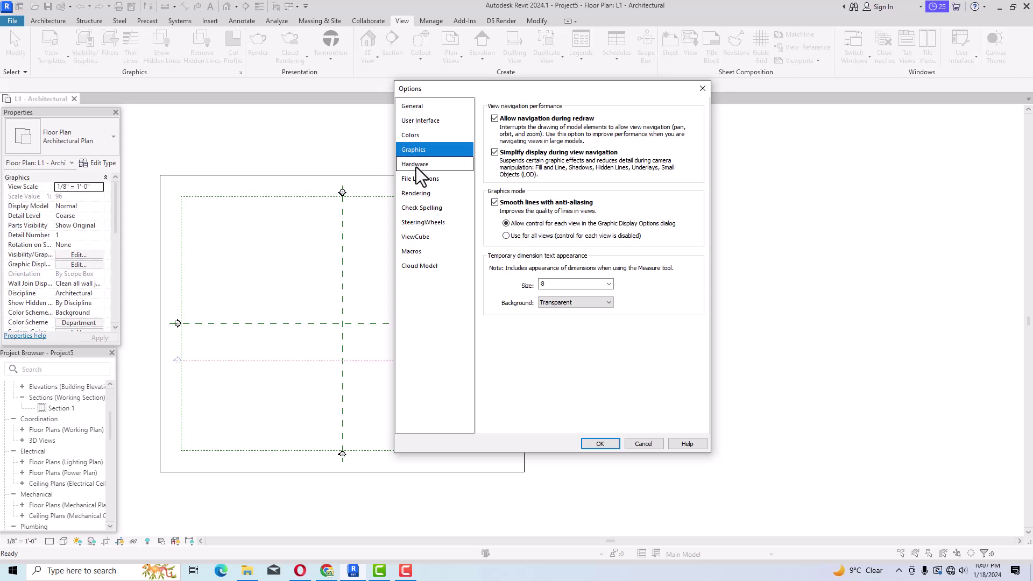
left_click(415, 167)
left_click(415, 181)
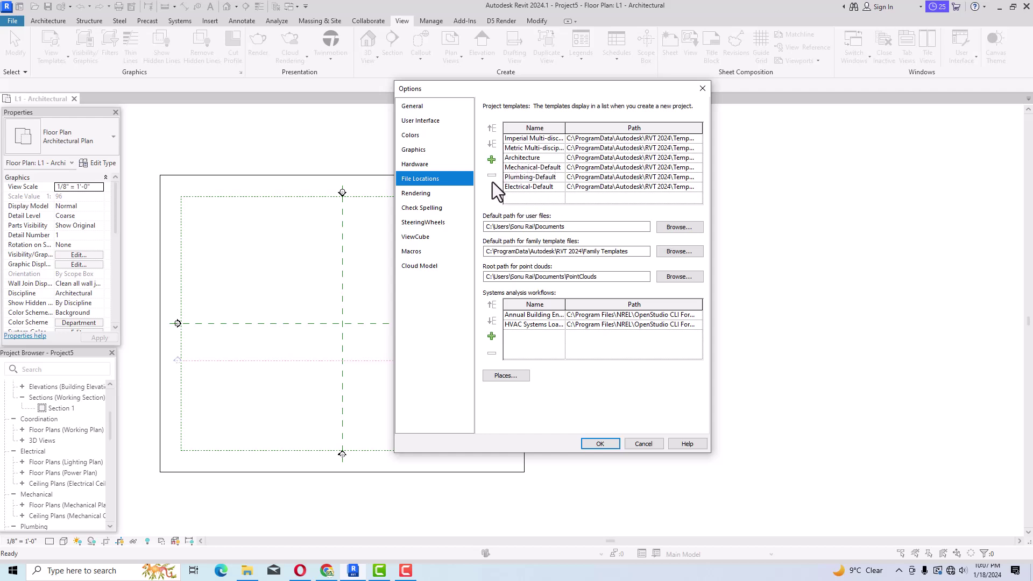
- Remove the Electrical-Default project template from the list, add Electrical-Default.rte back, and close the options
left_click(523, 188)
left_click(492, 176)
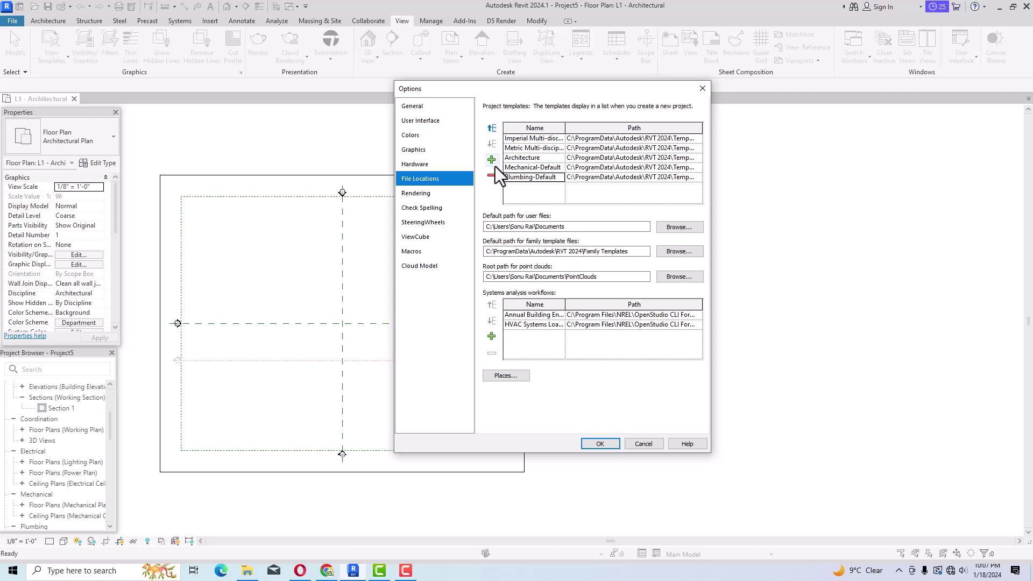
left_click(494, 161)
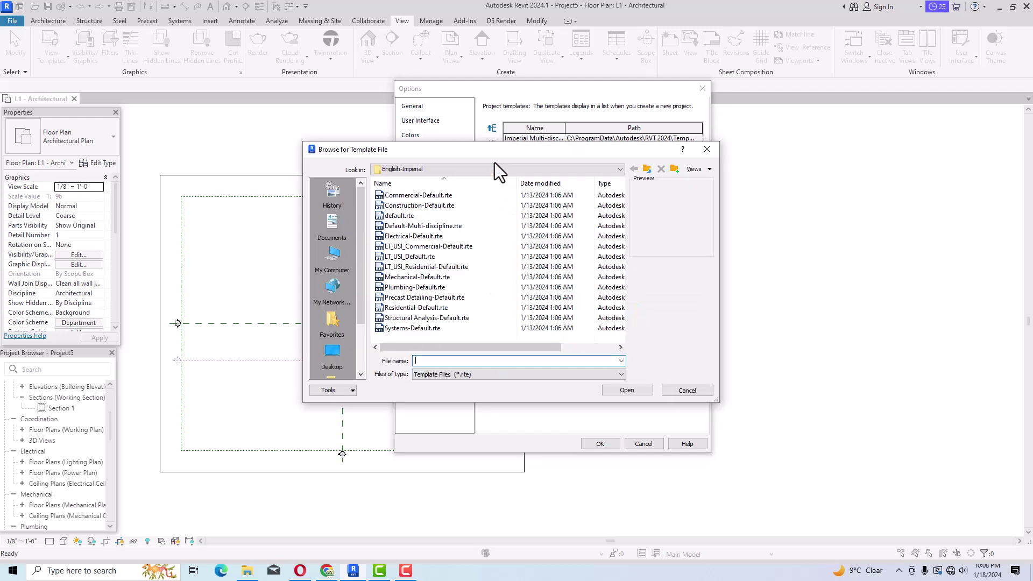
double_click(396, 237)
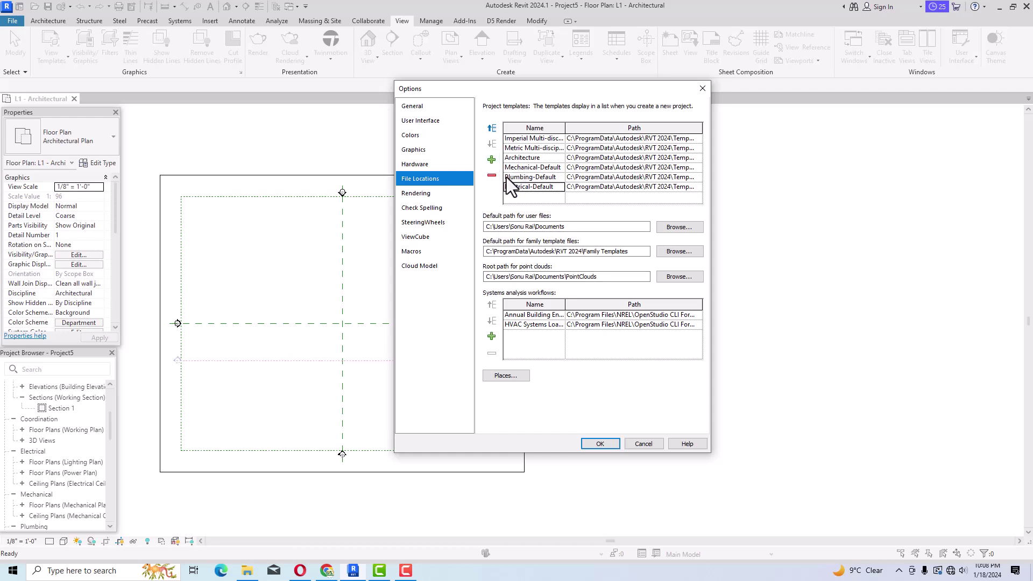
left_click(702, 89)
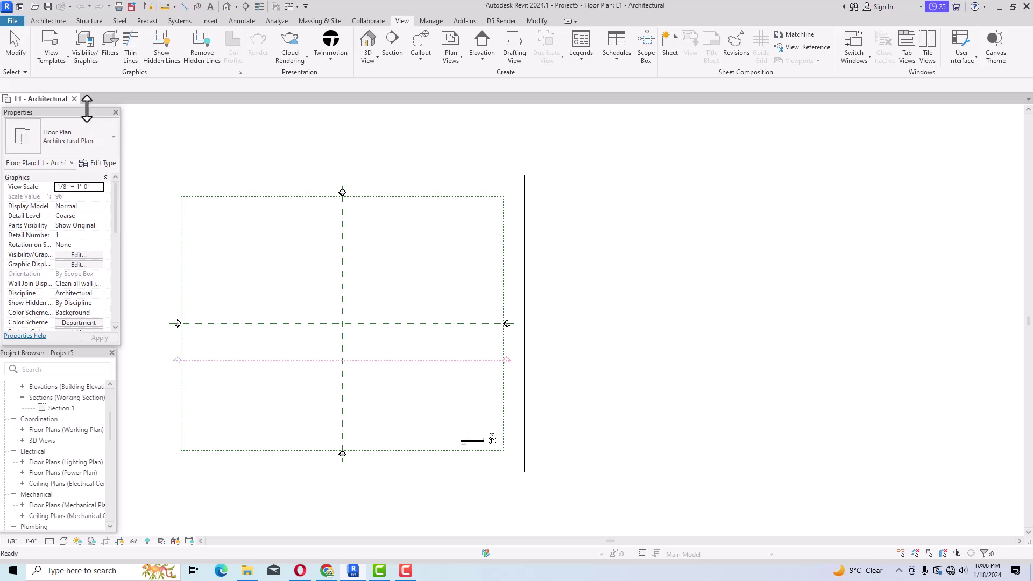
- Reposition the floating Properties and Project Browser palettes further toward the window's edge to free drawing space
left_click_drag(85, 105, 84, 99)
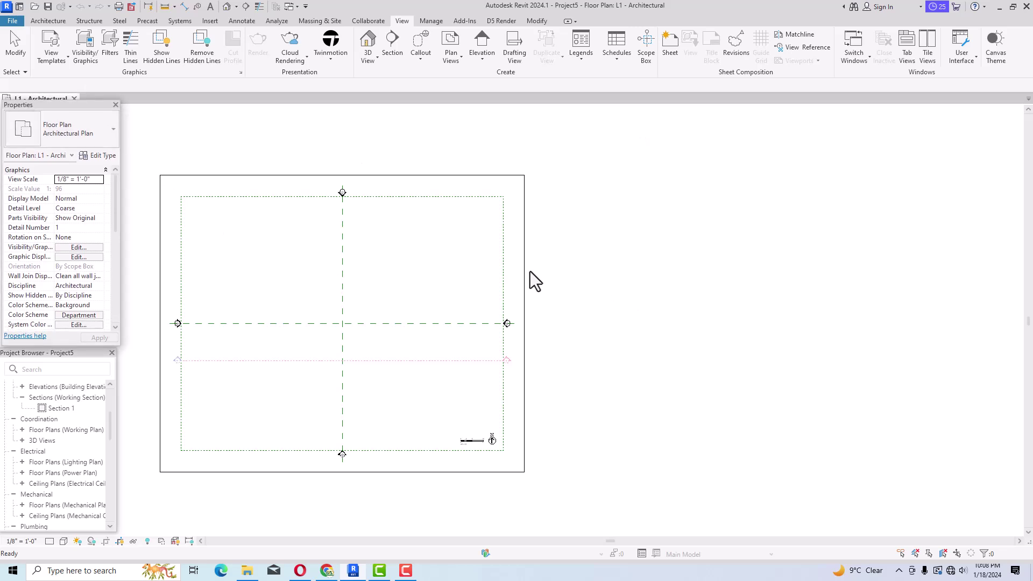
left_click_drag(83, 107, 60, 108)
mouse_move(76, 354)
left_mouse_down()
mouse_move(47, 354)
mouse_move(59, 353)
left_mouse_up()
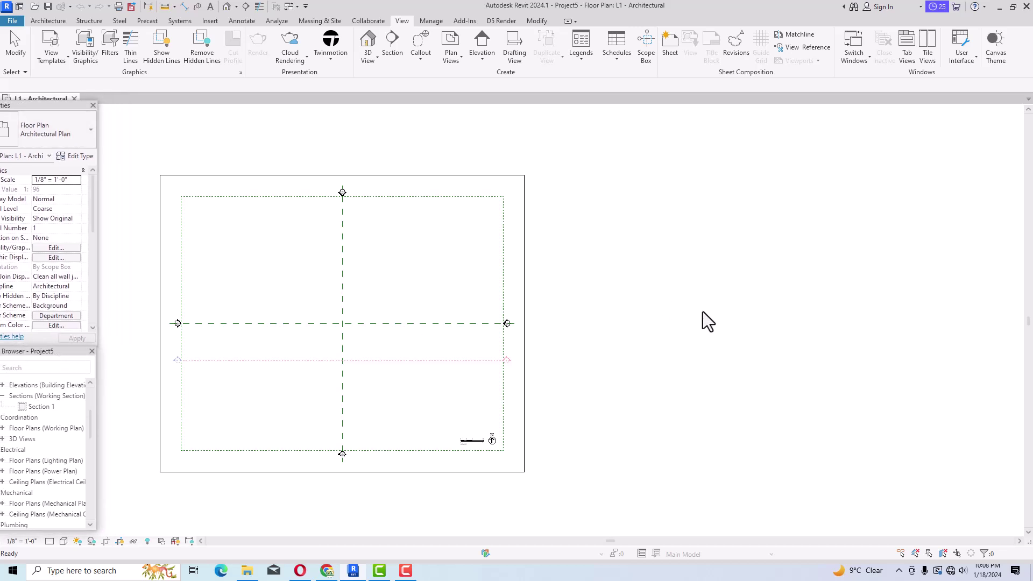
- Bring the Project Browser fully into view, open the L2 - Architectural and Site floor plans, and expand the Ceiling Plans
scroll(701, 311, "down", 2)
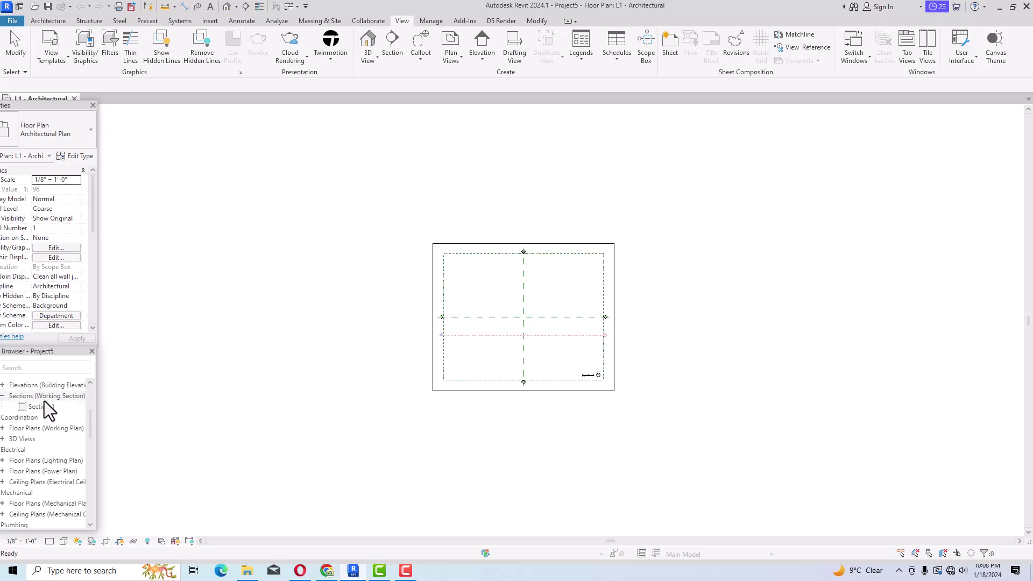
left_click_drag(91, 419, 90, 389)
left_click_drag(56, 351, 79, 352)
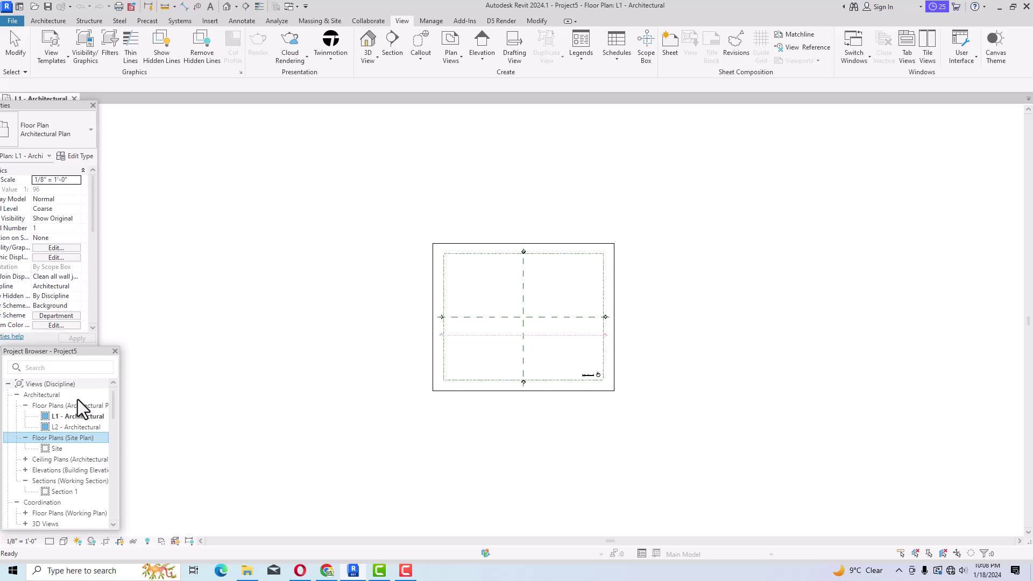
left_click(81, 418)
double_click(81, 426)
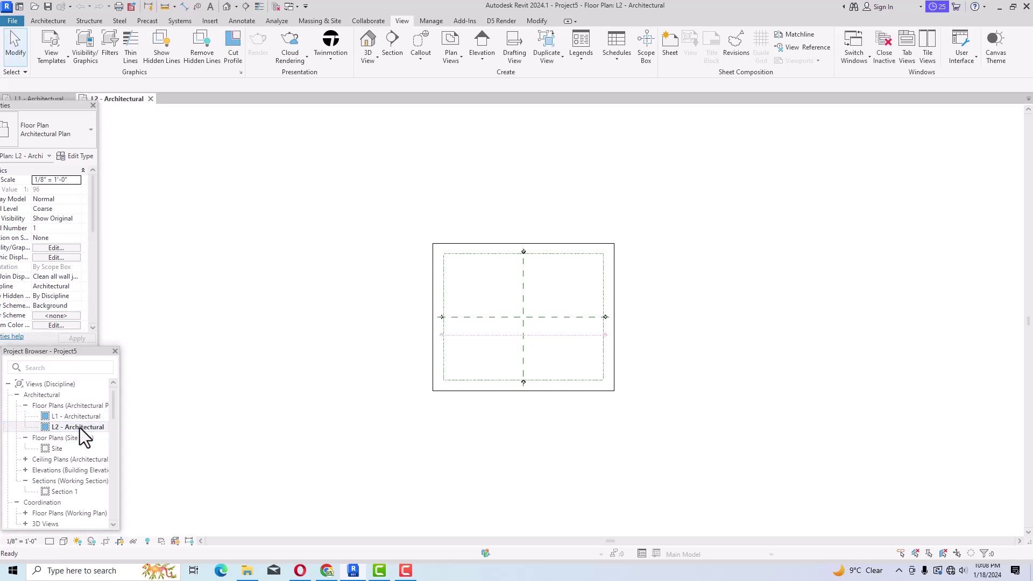
left_click(61, 449)
double_click(61, 449)
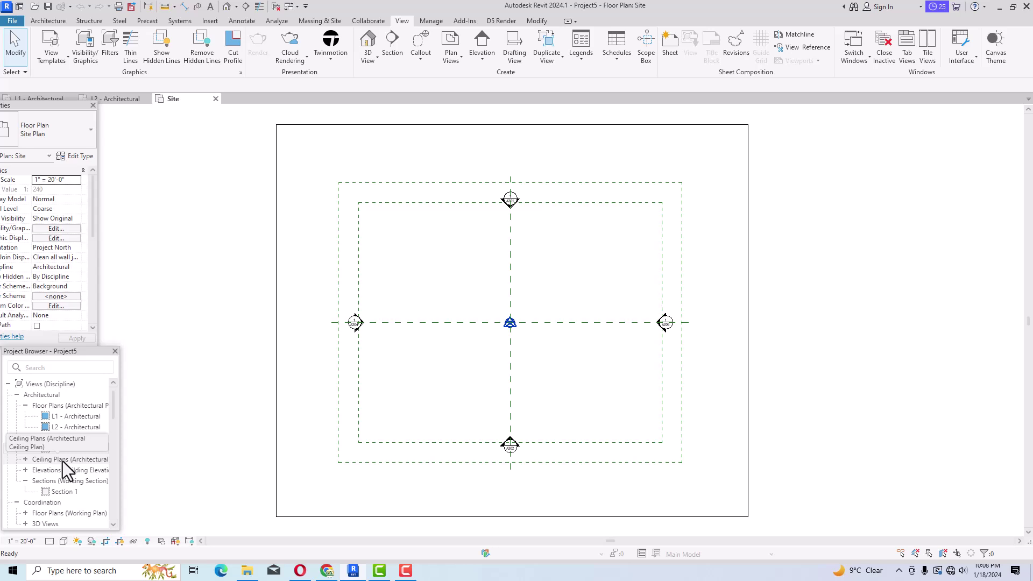
double_click(62, 461)
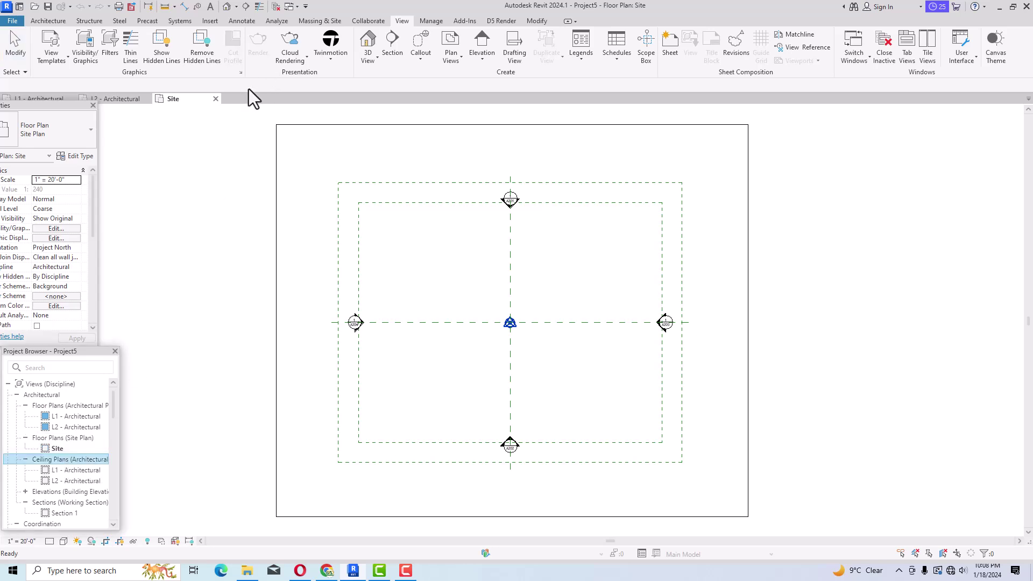
- Close the Site, L2 - Architectural and L1 - Architectural views to leave the project
left_click(216, 99)
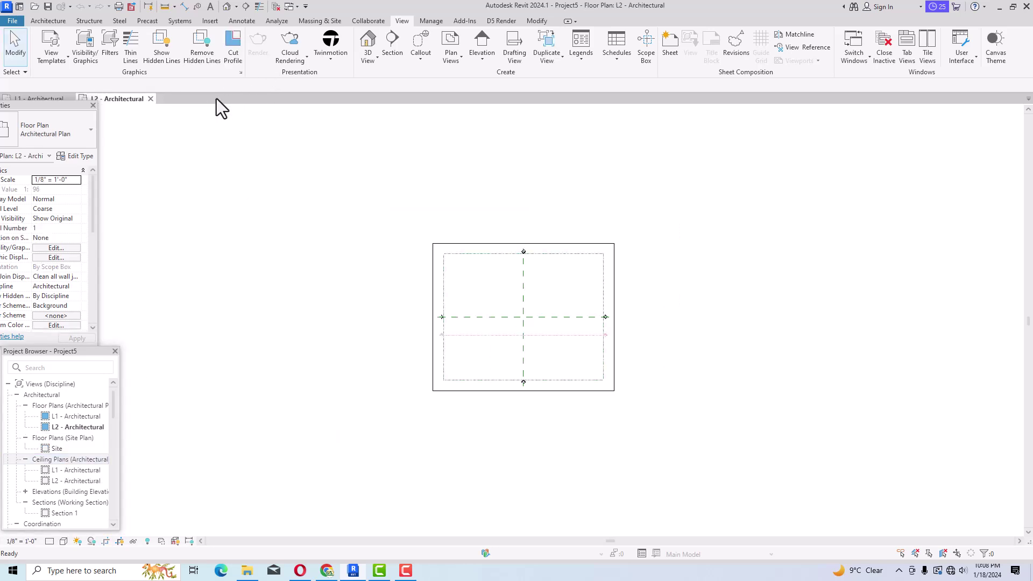
left_click(152, 99)
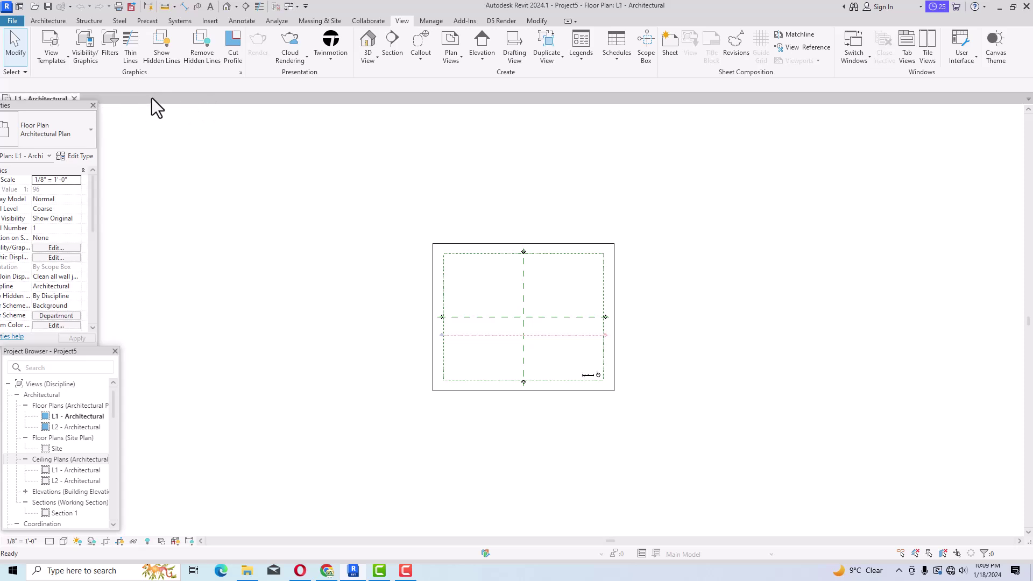
left_click(75, 98)
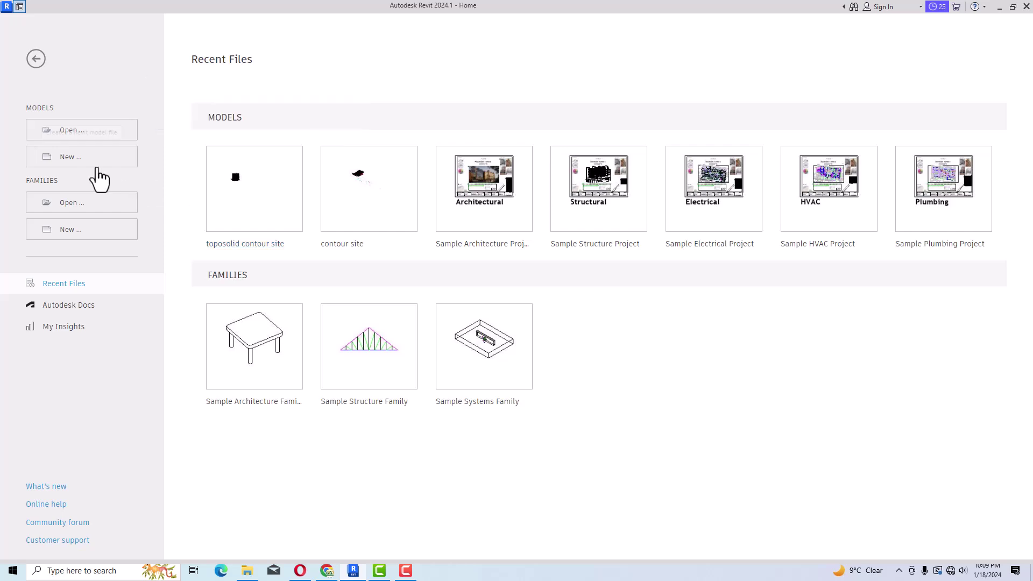
- Create a new project from the default.rte template and align the Project Browser with the Properties palette
left_click(92, 172)
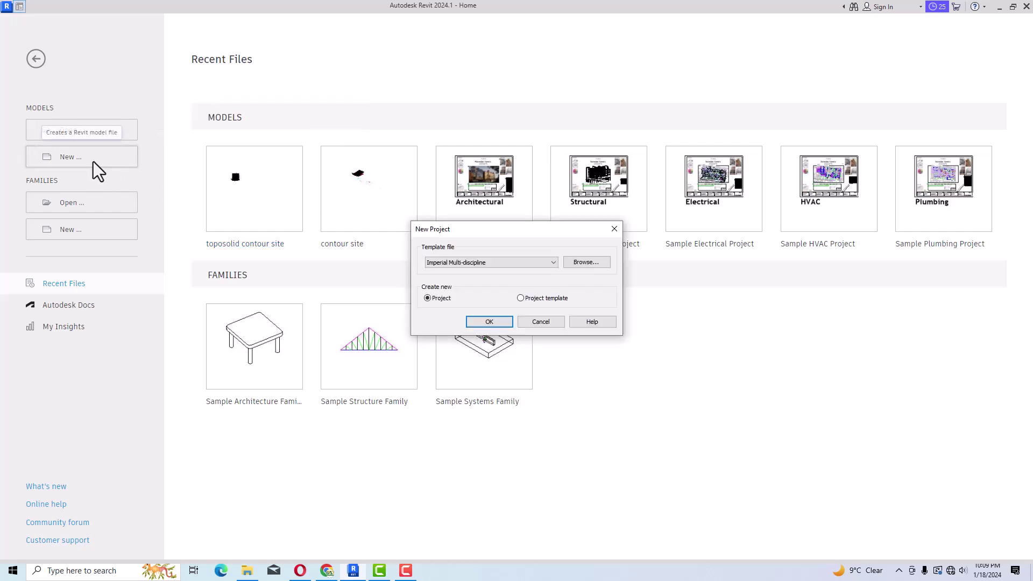
left_click(444, 262)
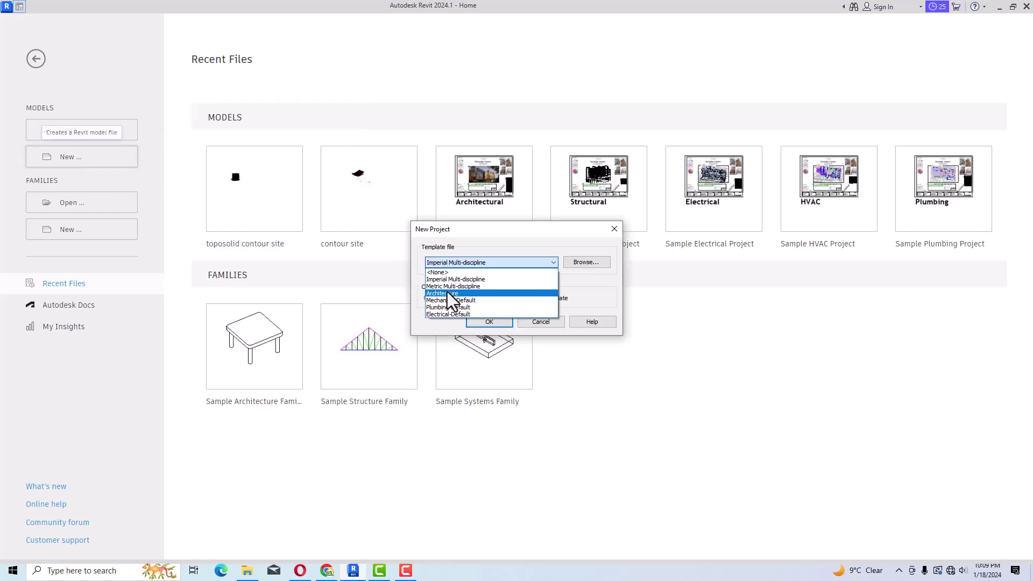
left_click(448, 285)
left_click(580, 261)
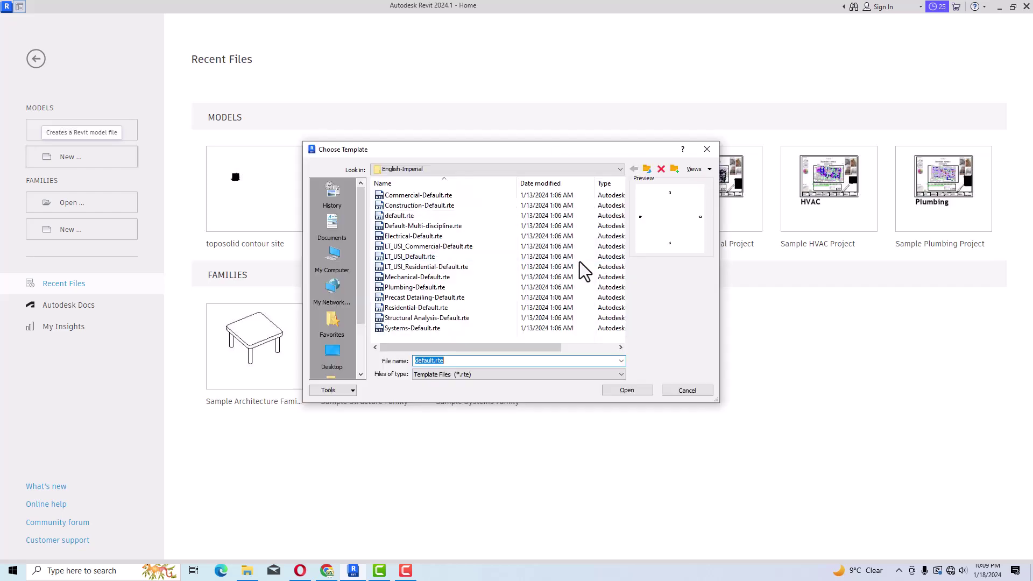
double_click(402, 218)
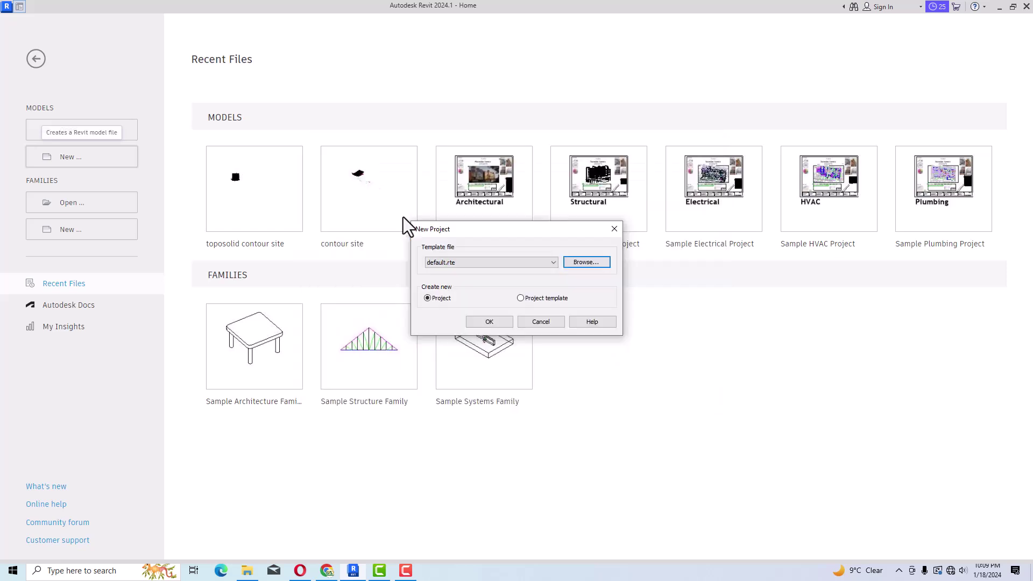
left_click(489, 321)
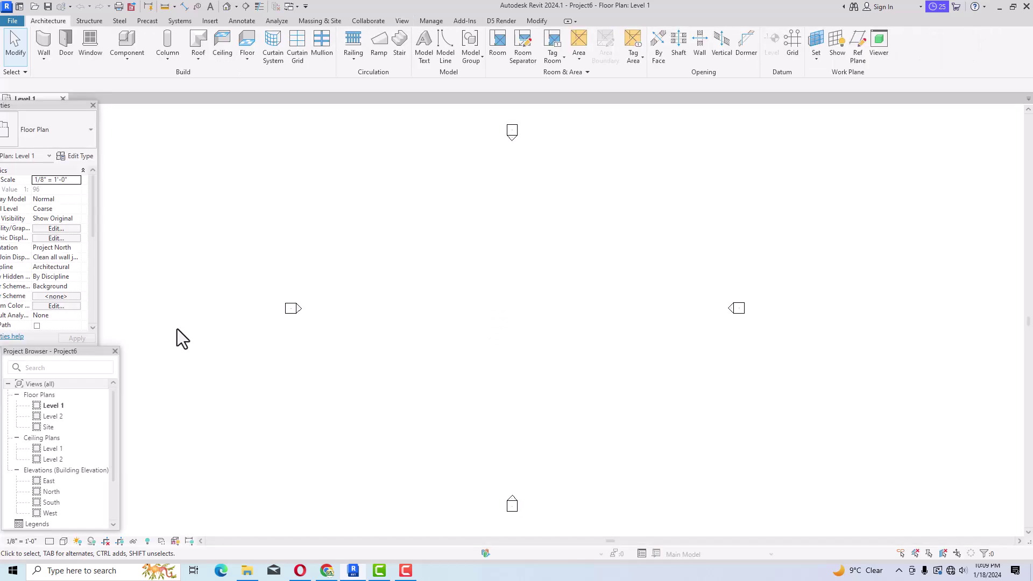
left_click_drag(83, 355, 63, 353)
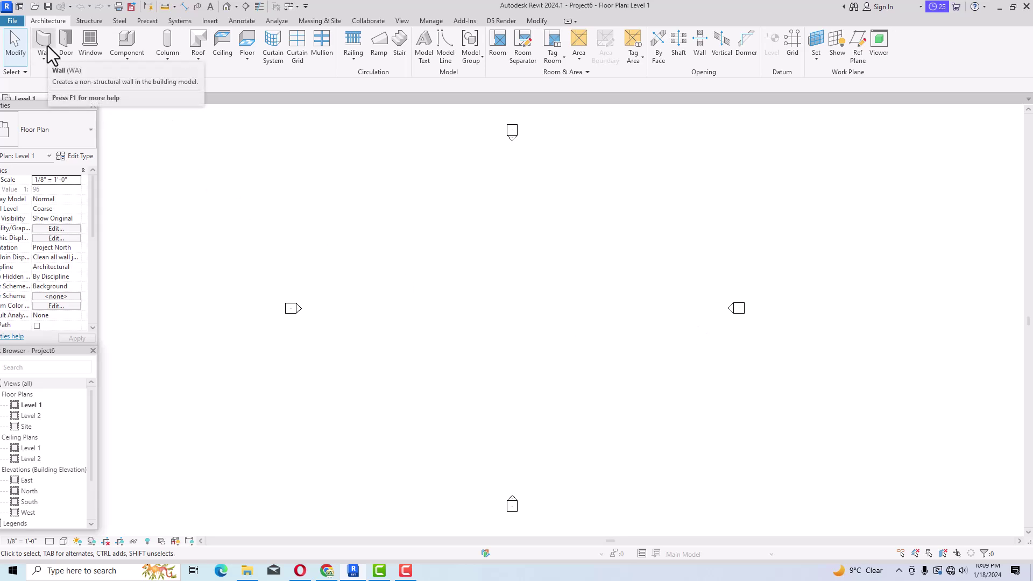
- Draw an L-shaped outline of Generic - 8" walls on Level 1, the first wall overshooting the closing corner by about 3'-6"
key("w")
key("a")
left_click(442, 232)
left_click(517, 232)
left_click(518, 291)
left_click(586, 290)
left_click(586, 348)
left_click(451, 349)
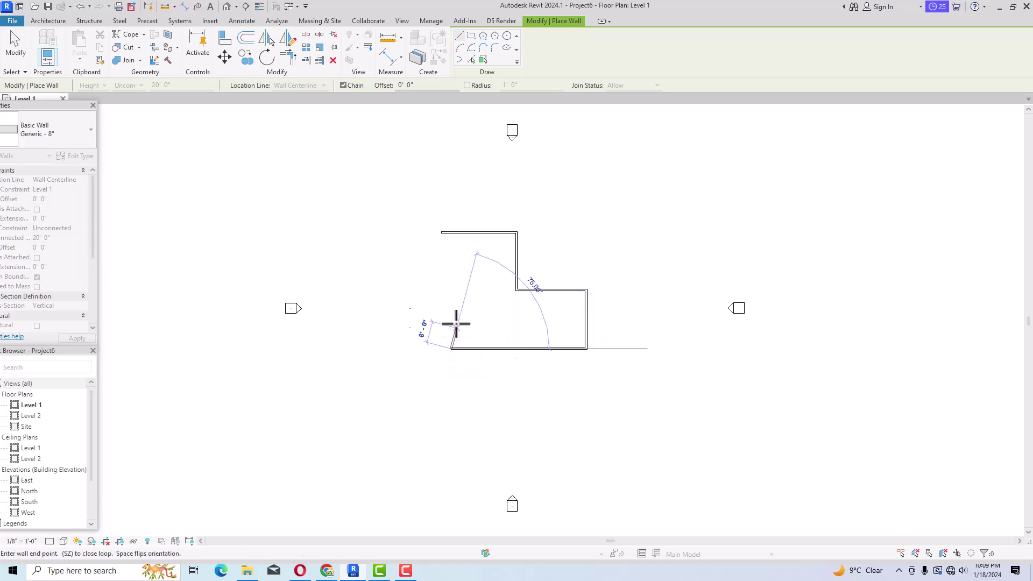
left_click(451, 232)
key("Escape")
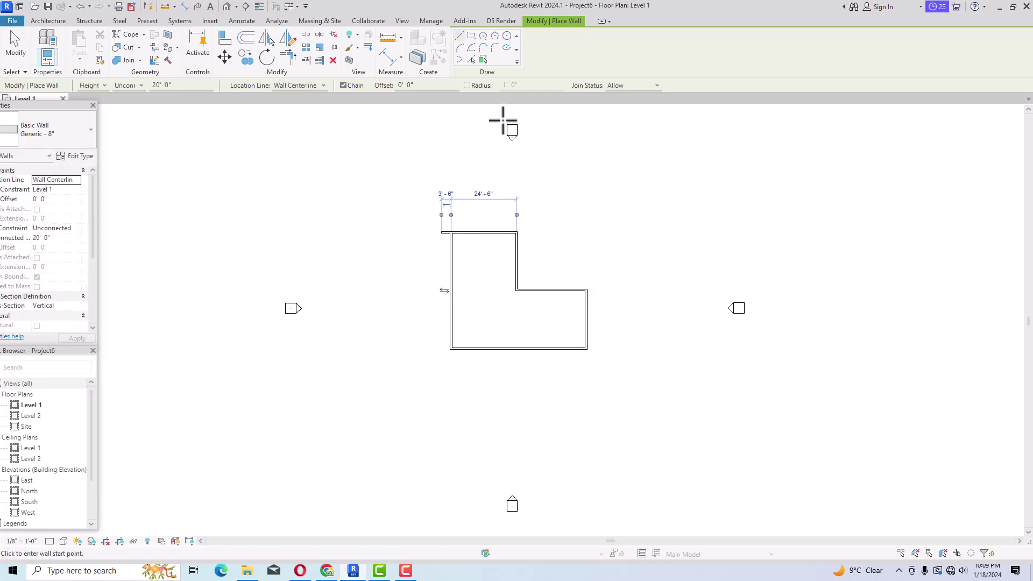
- Trim the overshooting upper wall to a clean corner with the long closing wall
left_click(294, 58)
left_click(452, 264)
left_click(459, 234)
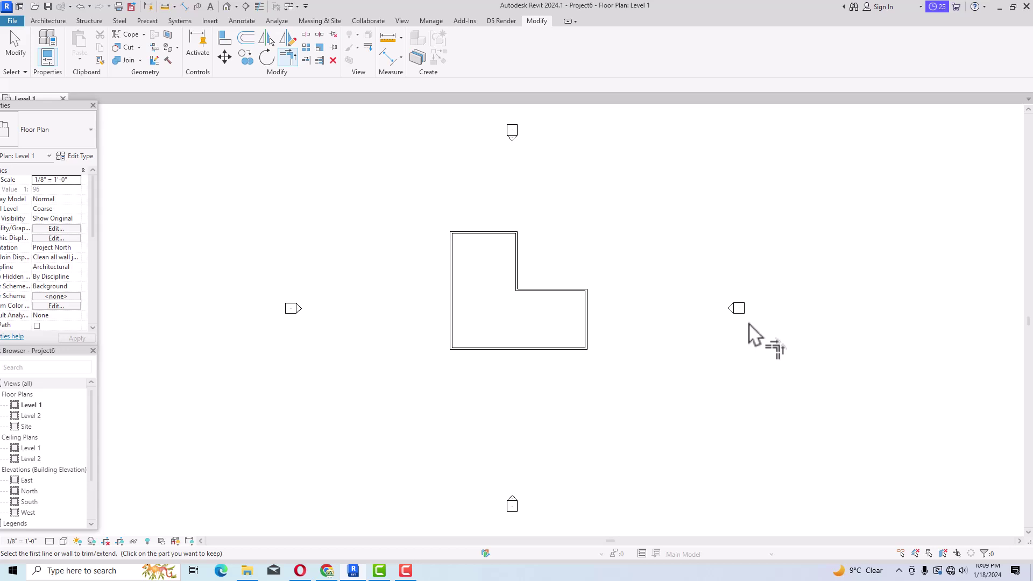
key("Escape")
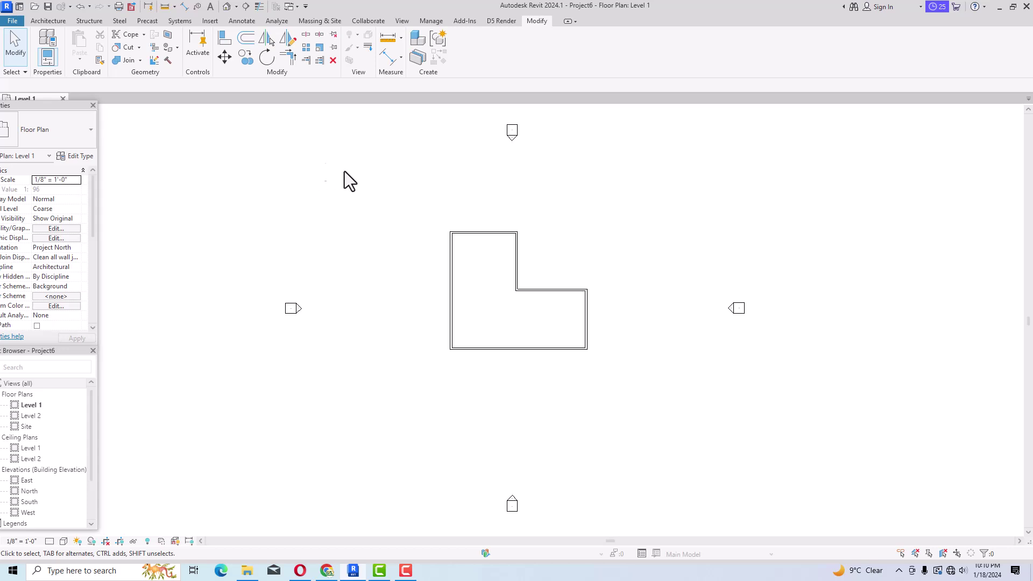
- Close the project with the L-shaped walls without saving it
left_click(63, 98)
left_click(535, 287)
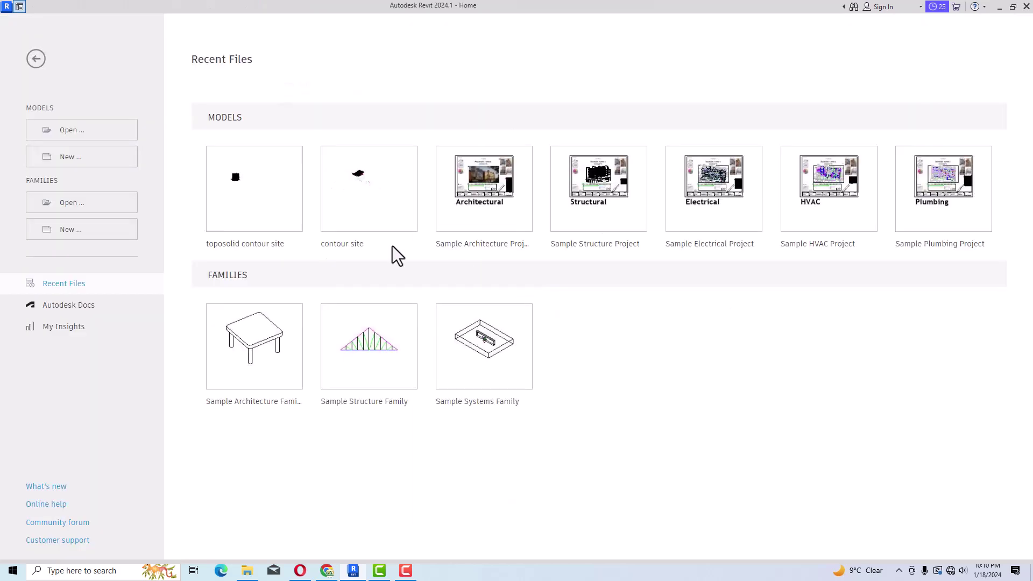
- Create a new project from the DefaultMetric.rte template in the English templates folder
left_click(98, 160)
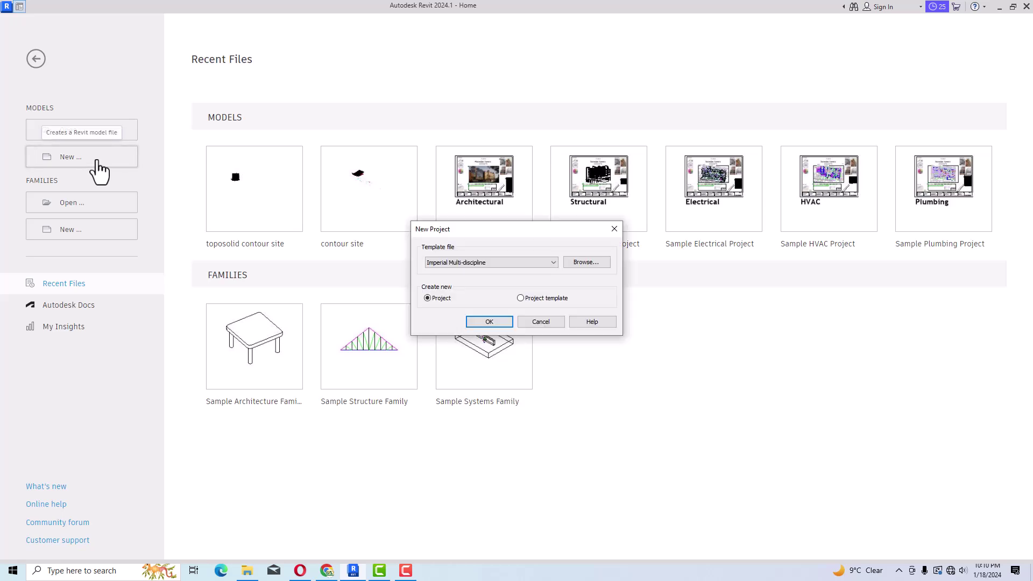
left_click(479, 265)
left_click(476, 291)
left_click(576, 264)
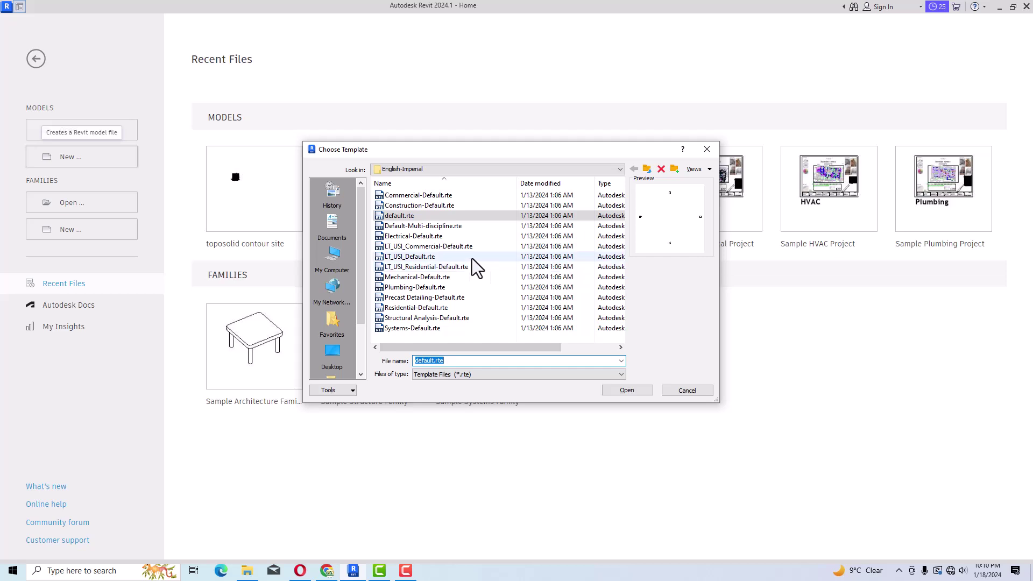
left_click(406, 174)
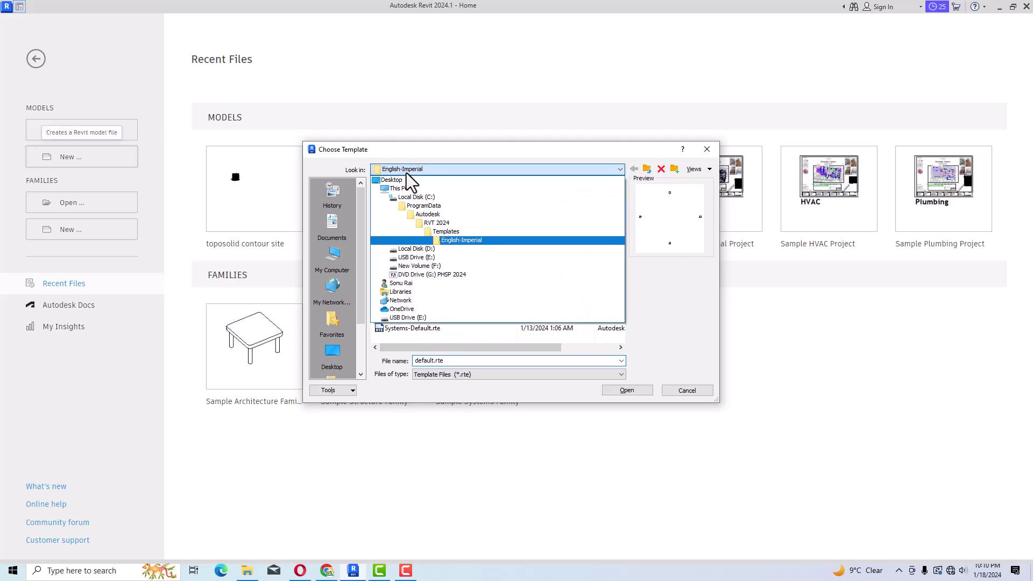
left_click(437, 230)
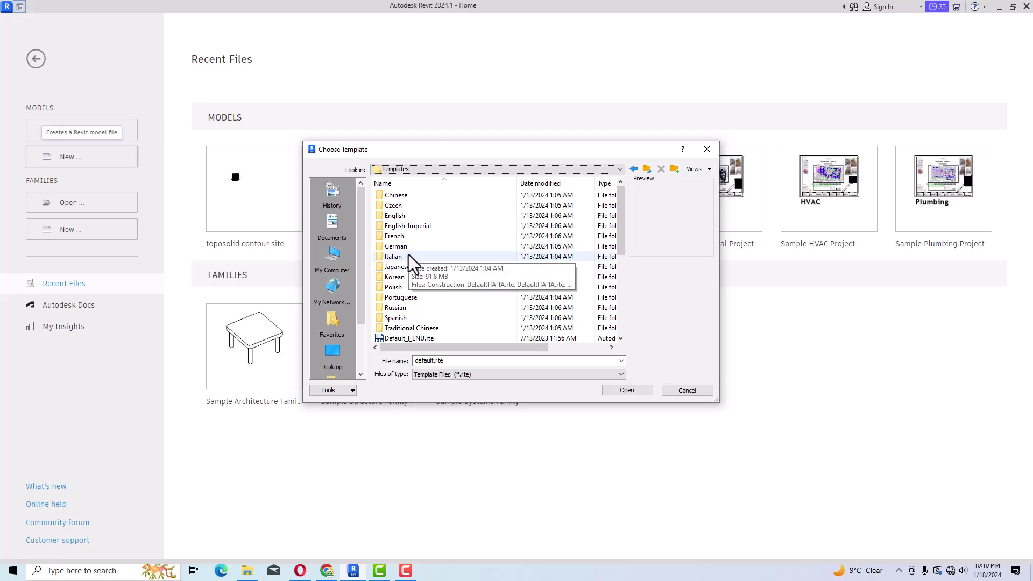
double_click(404, 217)
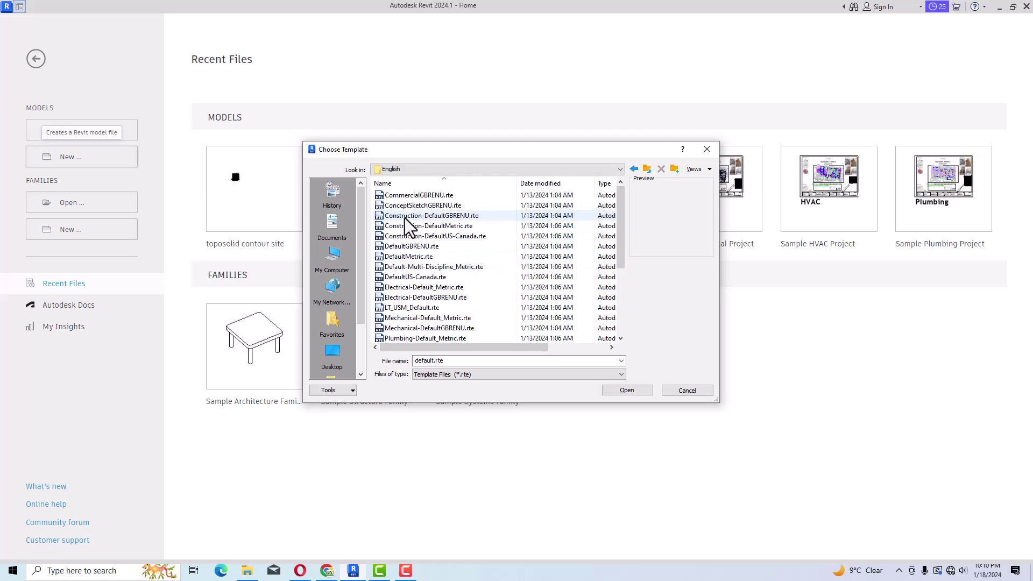
double_click(412, 256)
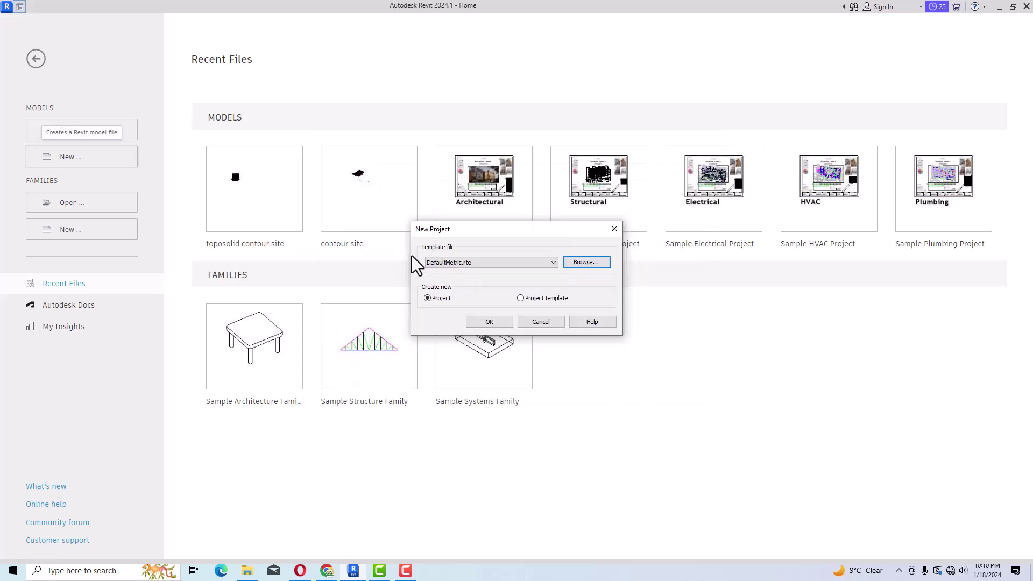
left_click(485, 320)
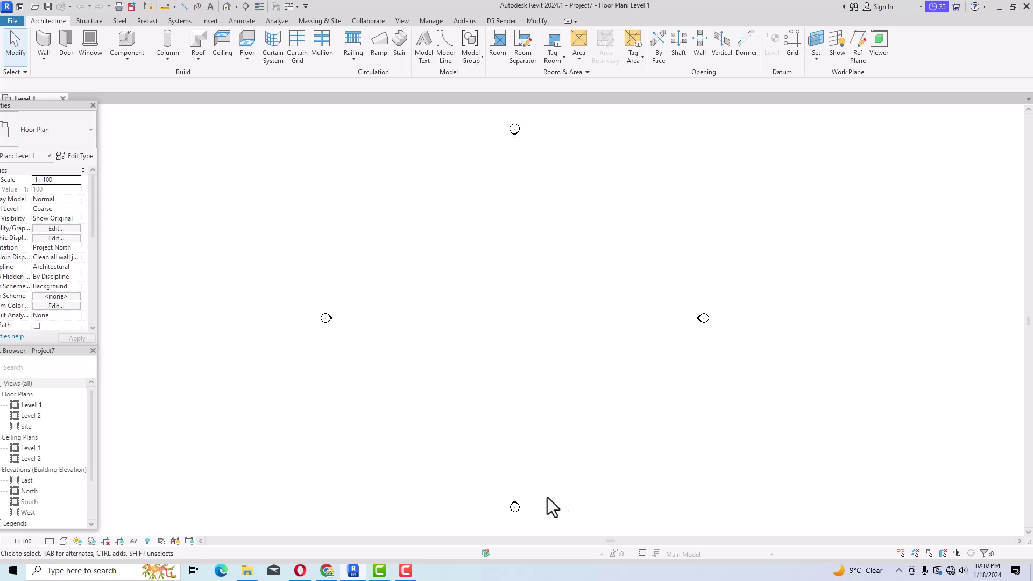
- Close the project based on DefaultMetric.rte and create a new project from the Architecture template
left_click(63, 99)
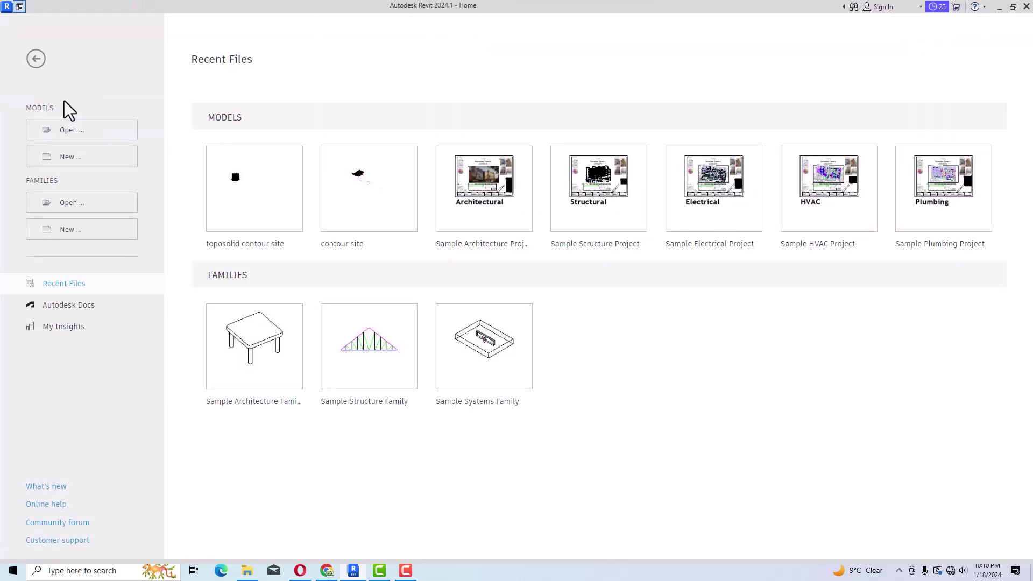
left_click(86, 162)
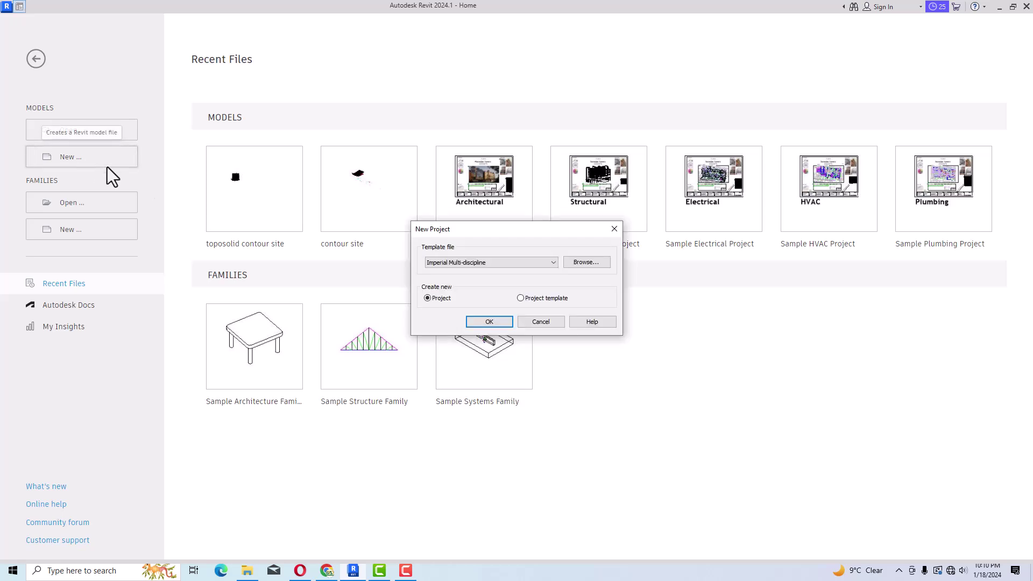
left_click(445, 264)
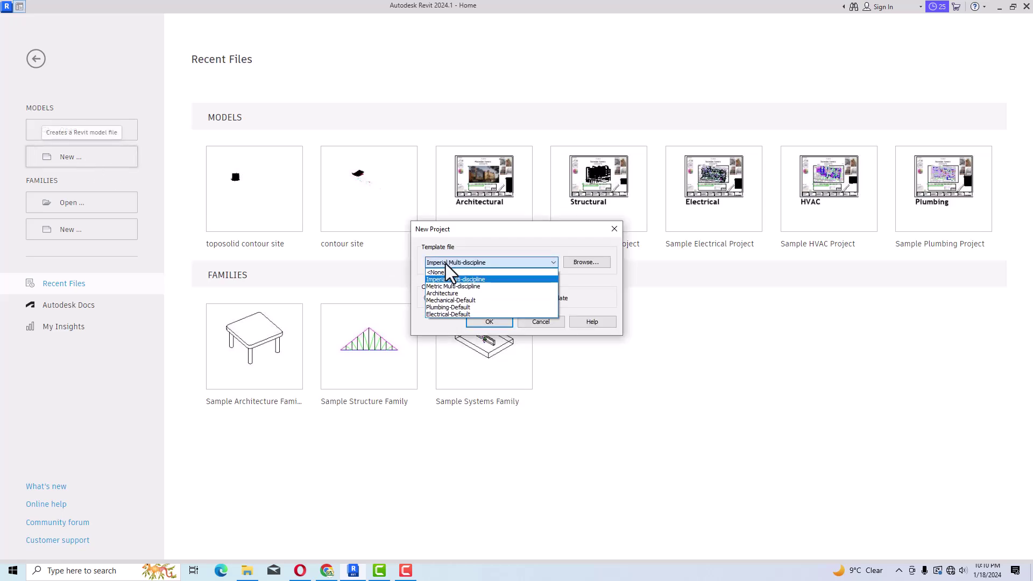
left_click(453, 294)
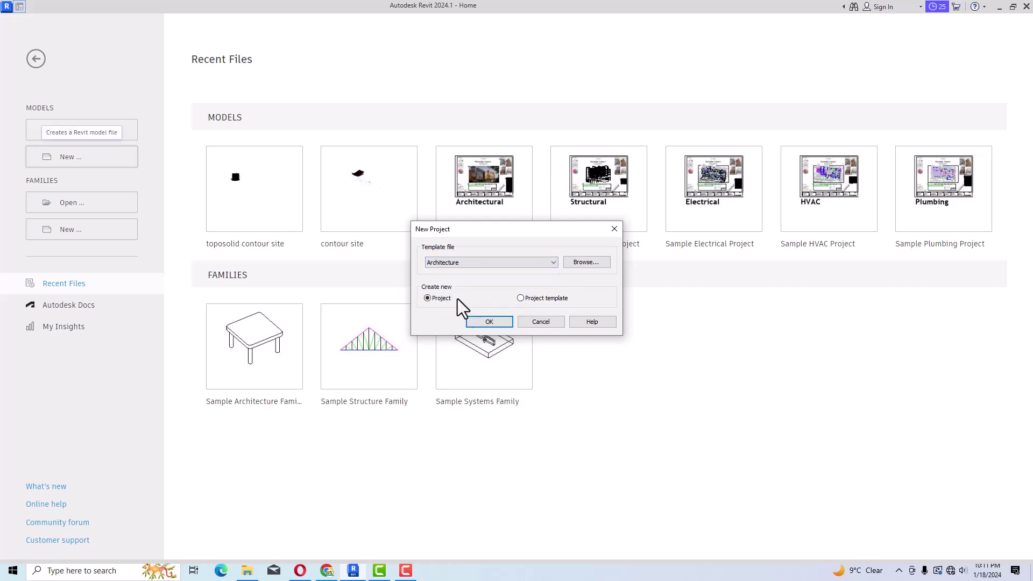
left_click(487, 321)
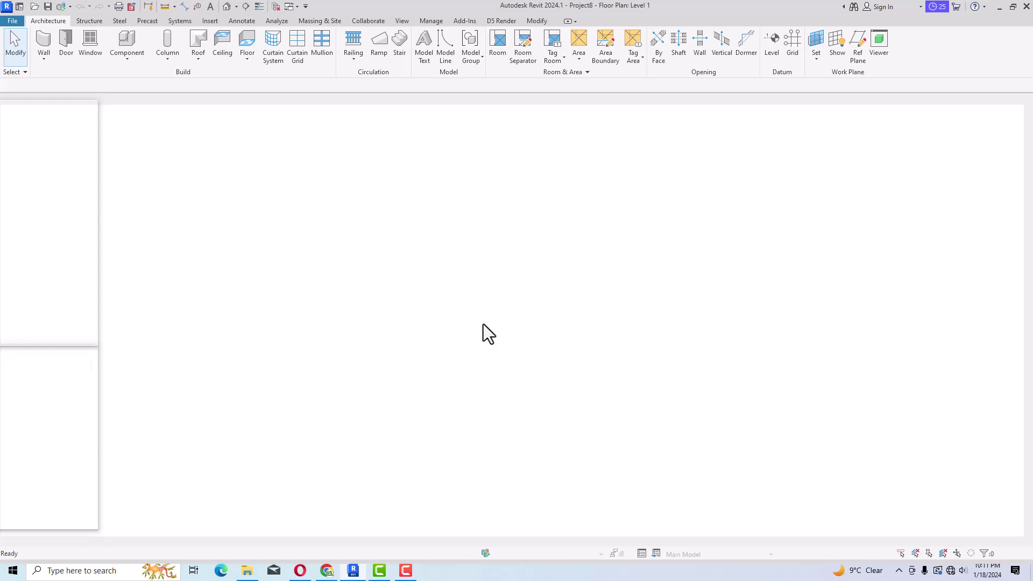